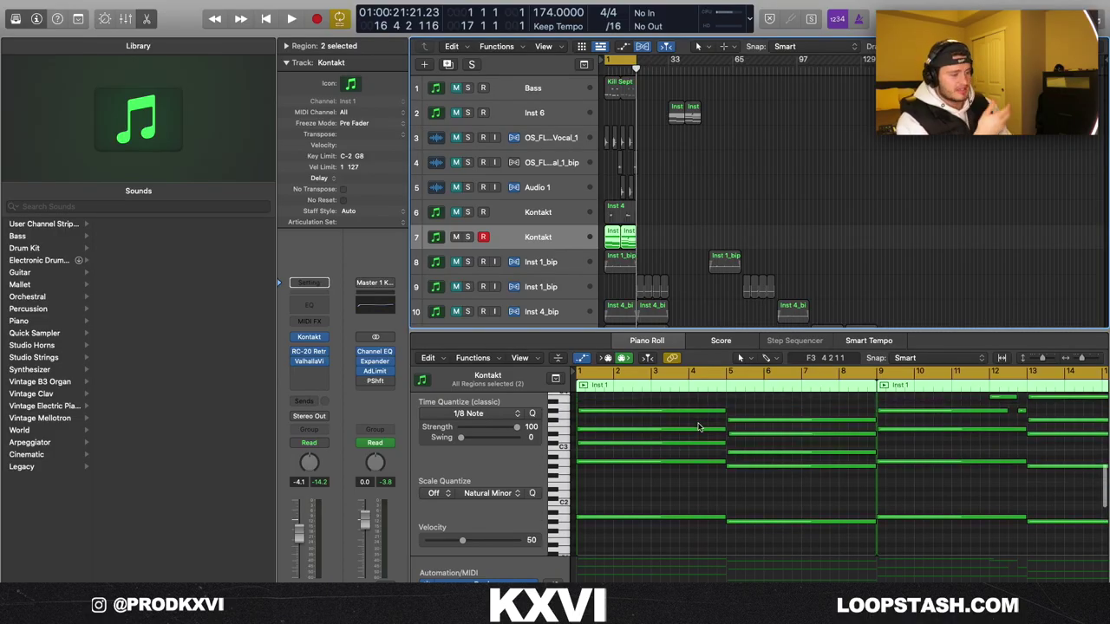
# - Select the five notes of the first chord and those of the second chord in track 7 to examine the progression
pyautogui.scroll(-3, 698, 427)
pyautogui.moveTo(594, 540); pyautogui.dragTo(599, 401)
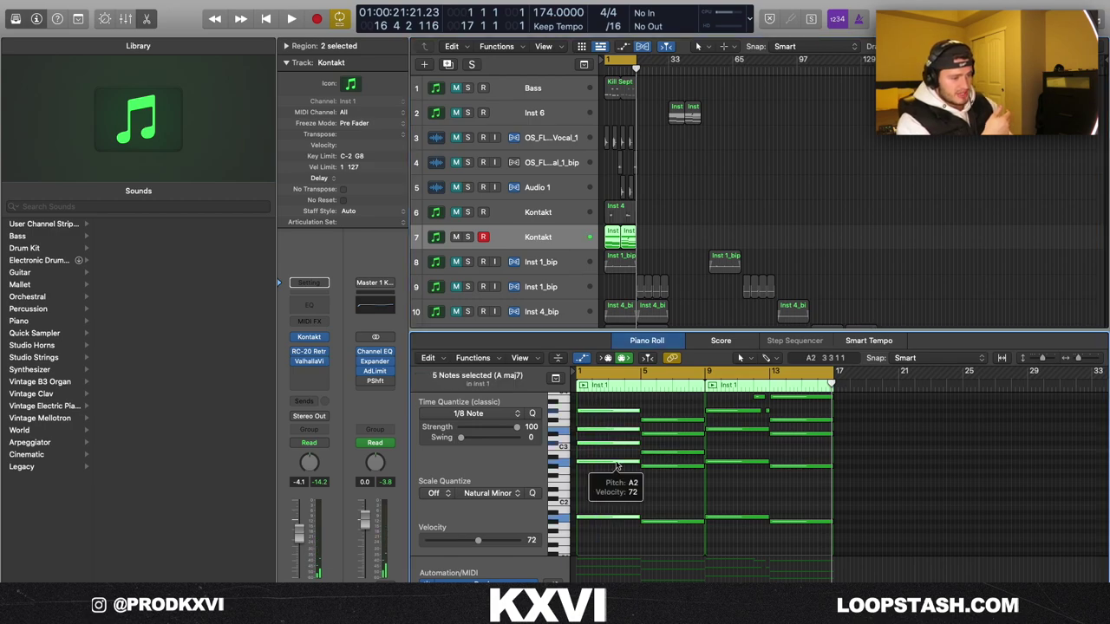
pyautogui.click(649, 453)
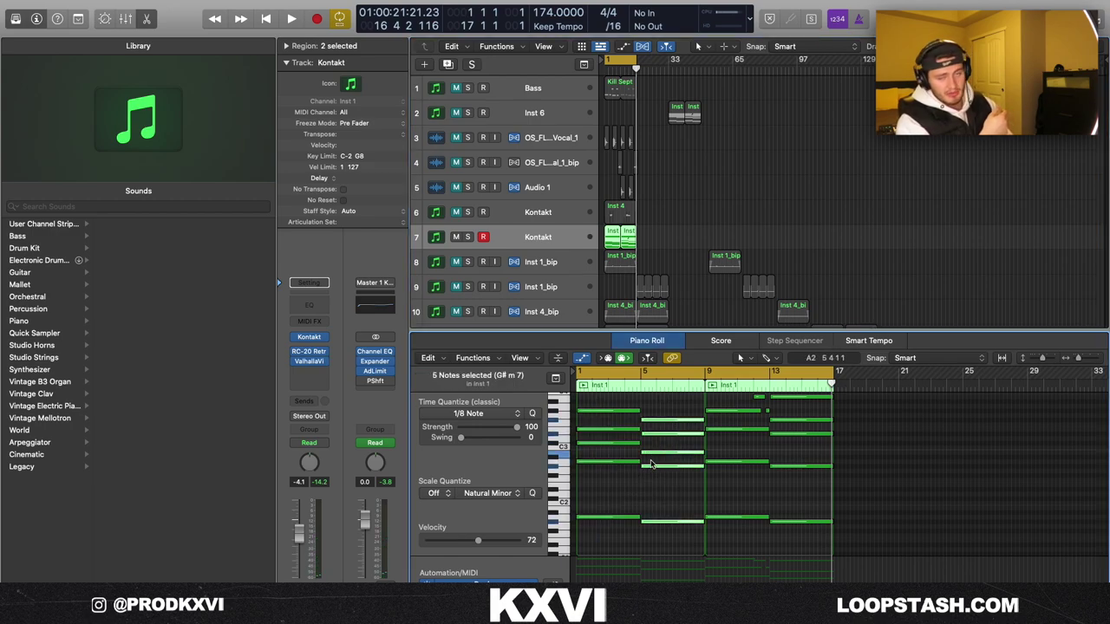
pyautogui.scroll(4, 652, 465)
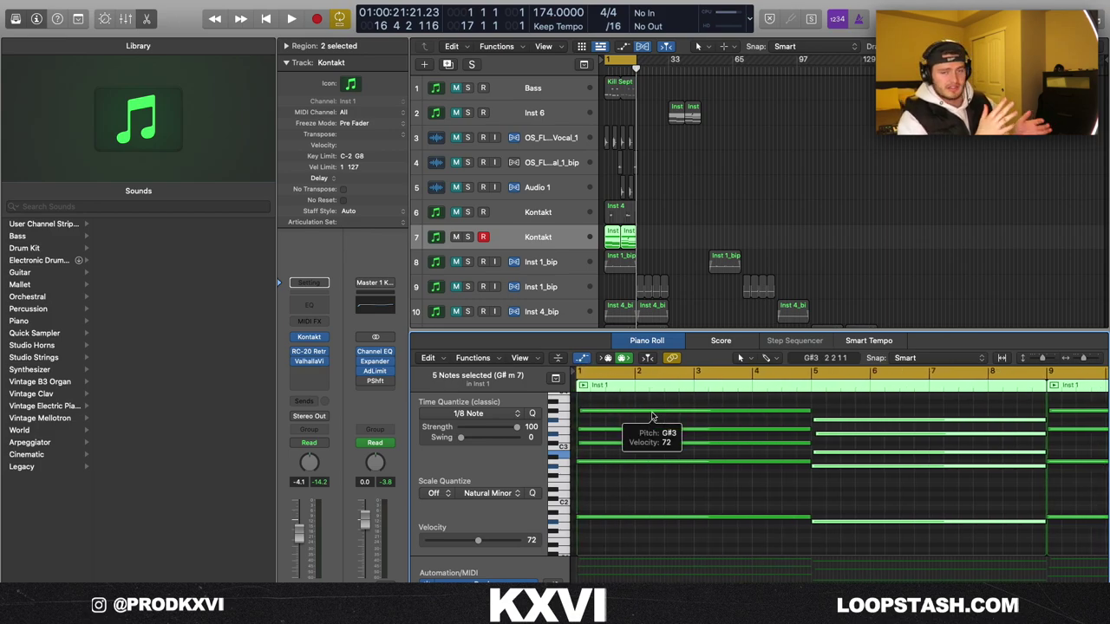
pyautogui.scroll(-4, 827, 402)
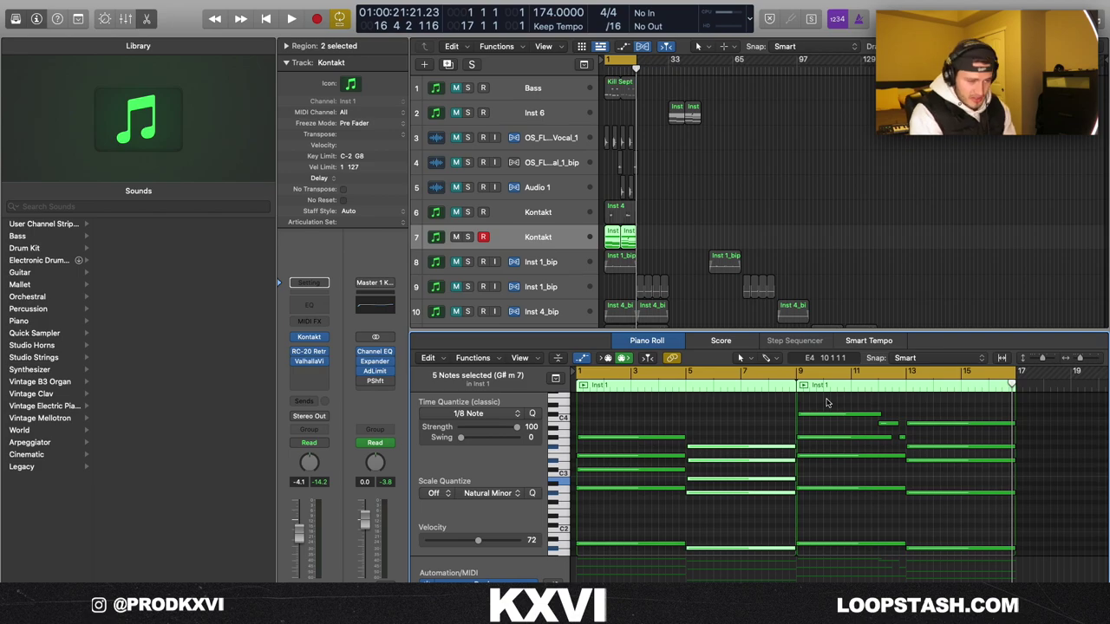
# - Lower the top notes of the third and fourth chords by an octave, and raise both back up
pyautogui.moveTo(818, 401); pyautogui.dragTo(832, 422)
pyautogui.keyDown('shift'); pyautogui.click(925, 424); pyautogui.keyUp('shift')
pyautogui.hotkey('alt', 'shift', 'Down')
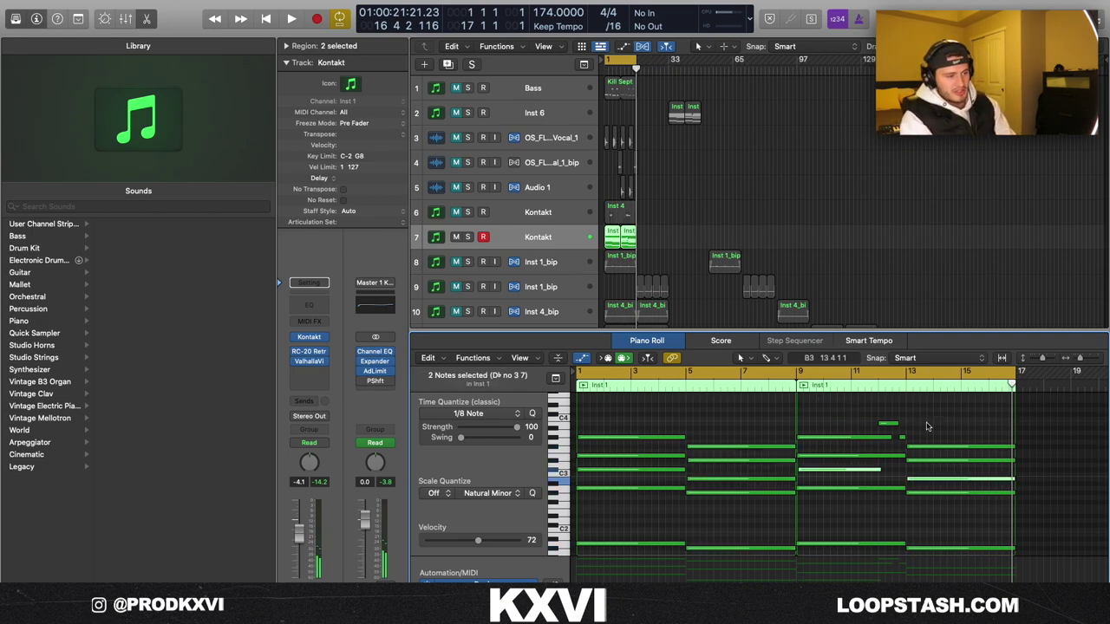
pyautogui.hotkey('alt', 'shift', 'Up')
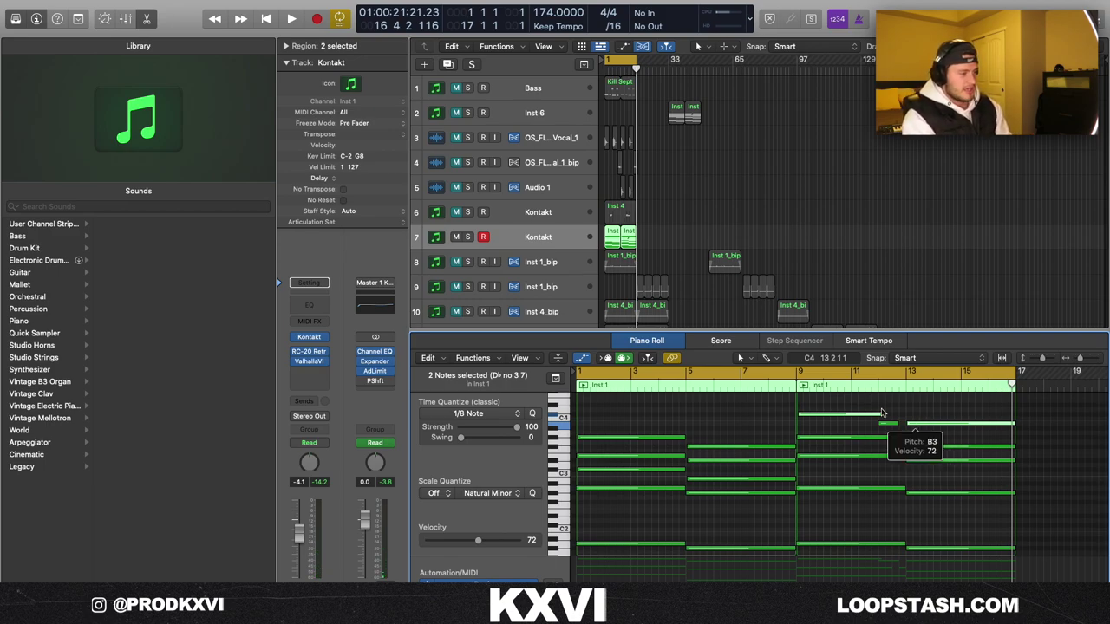
# - Inspect the RC-20 Retro Color and ValhallaVintageVerb settings on the track 7 Kontakt chords
pyautogui.click(310, 352)
pyautogui.moveTo(634, 165); pyautogui.dragTo(735, 97)
pyautogui.click(309, 362)
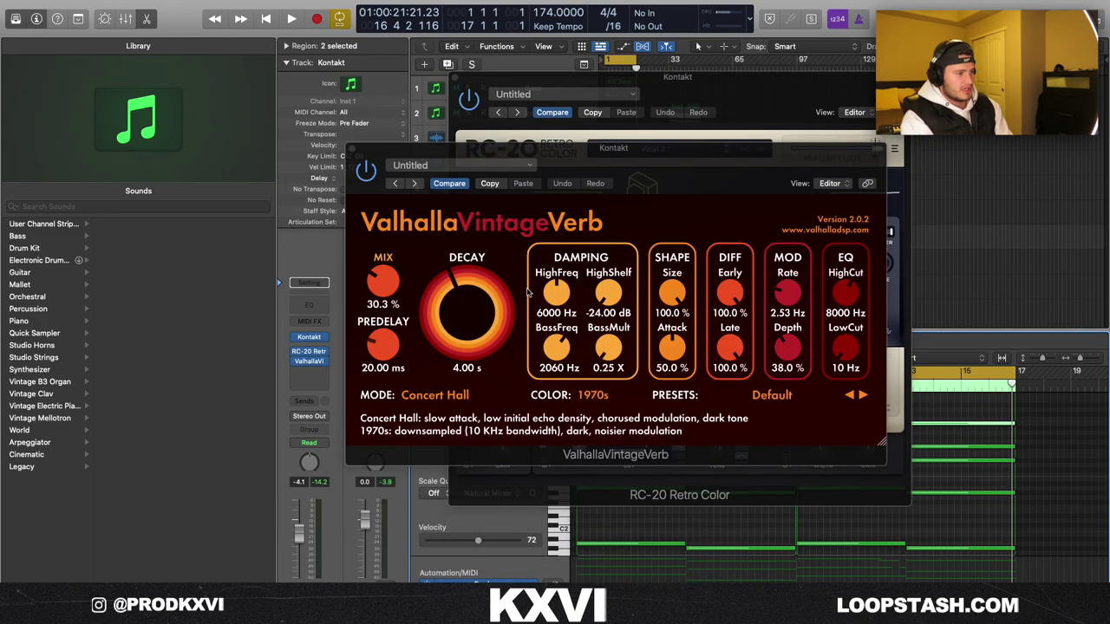
pyautogui.moveTo(713, 165); pyautogui.dragTo(847, 126)
pyautogui.click(478, 102)
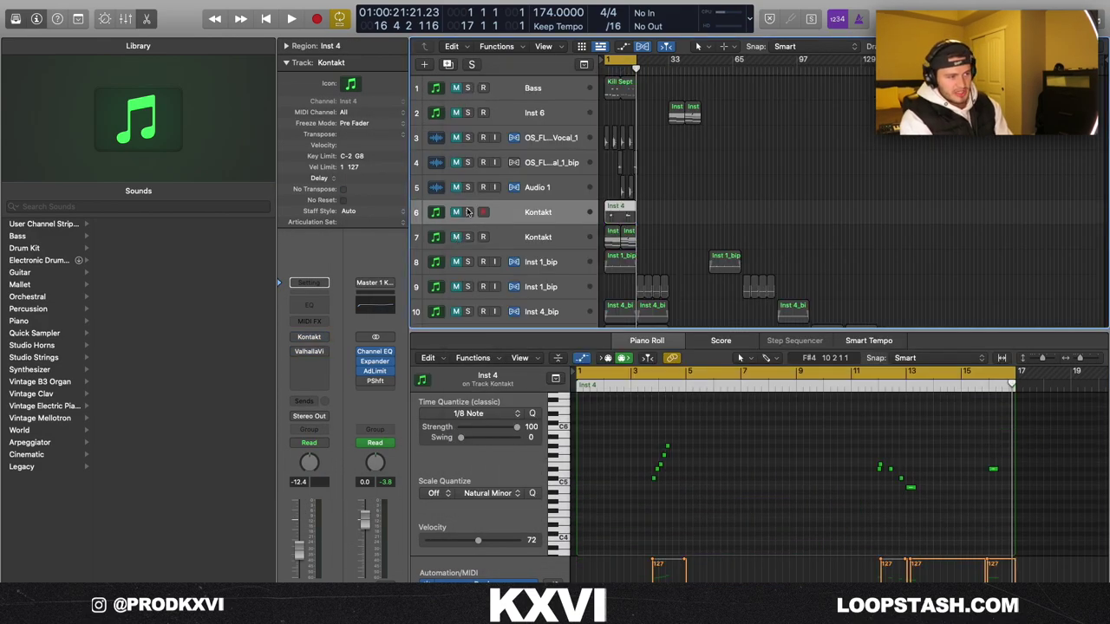
# - Unmute the Kontakt melody on track 6 and check its ValhallaVintageVerb settings
pyautogui.click(457, 212)
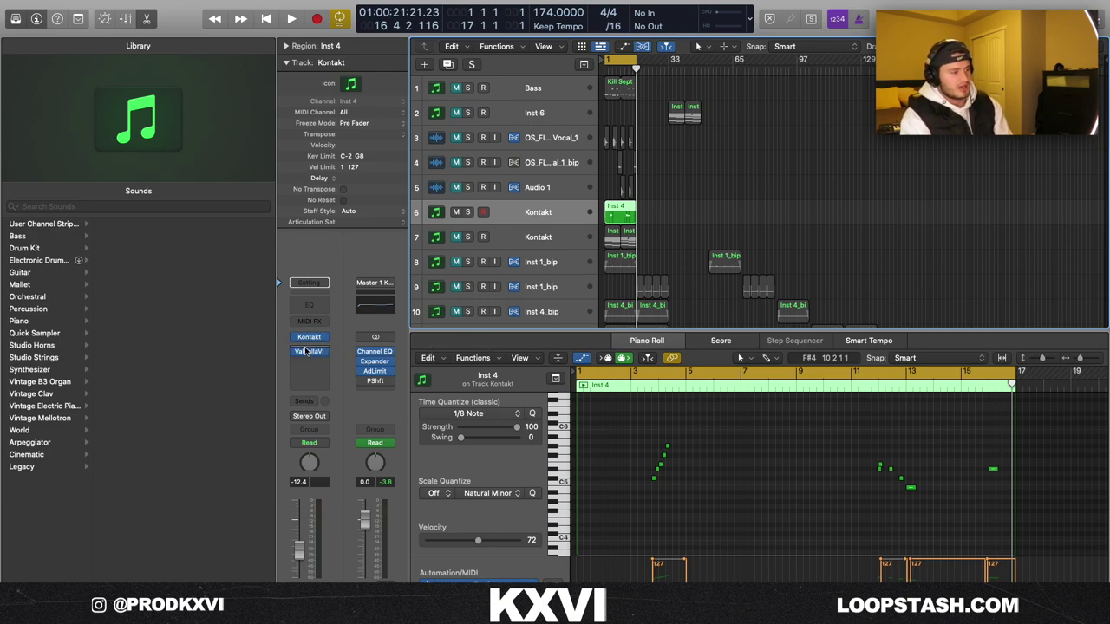
pyautogui.click(307, 351)
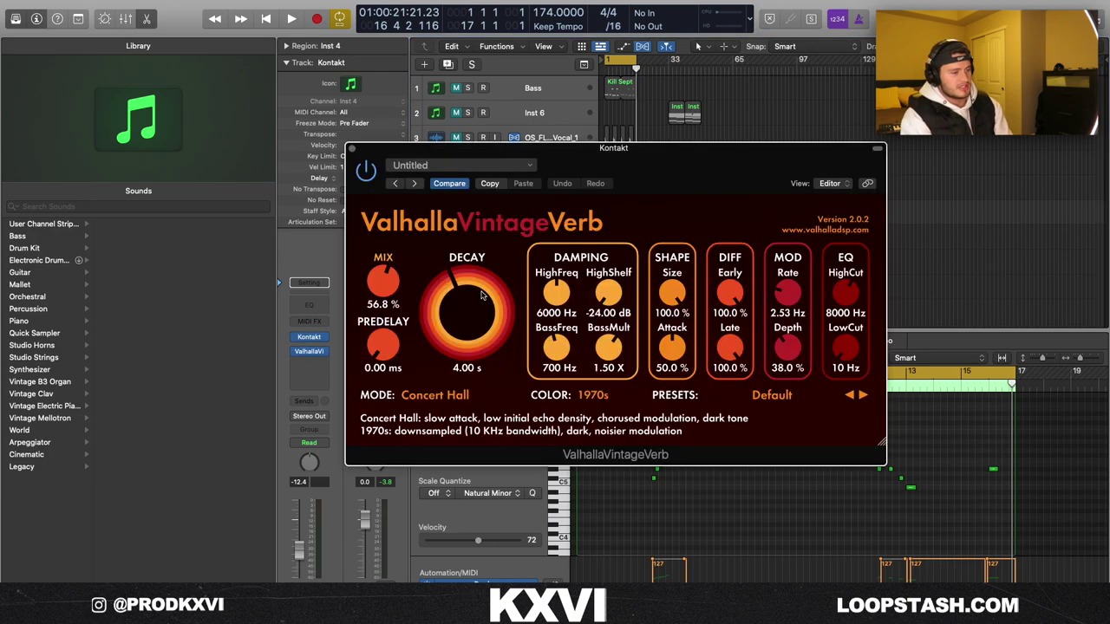
pyautogui.click(352, 151)
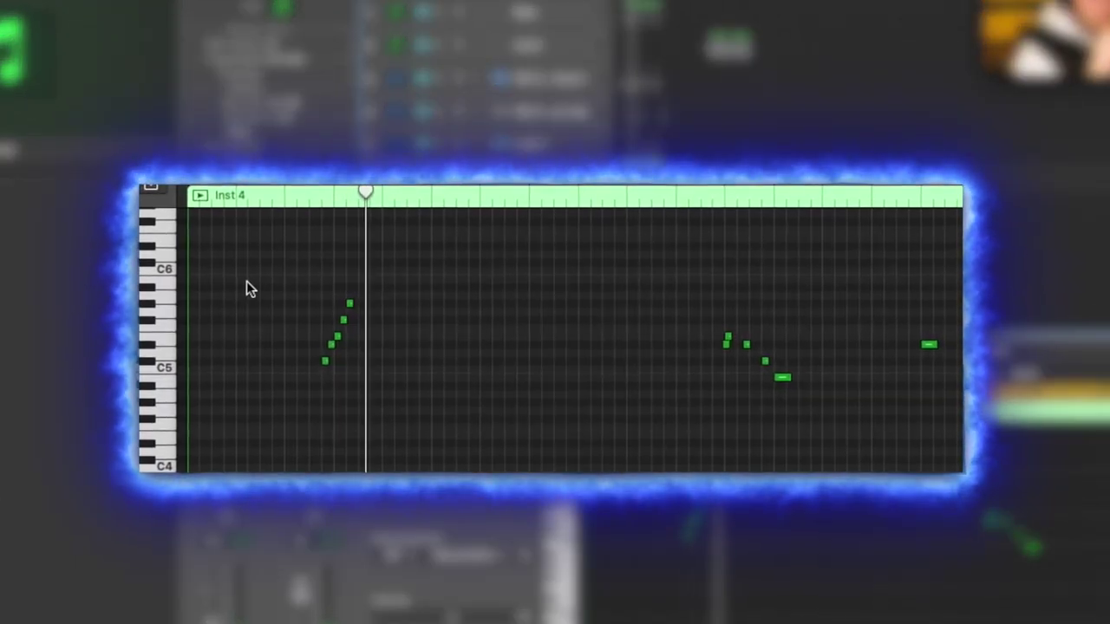
pyautogui.click(723, 194)
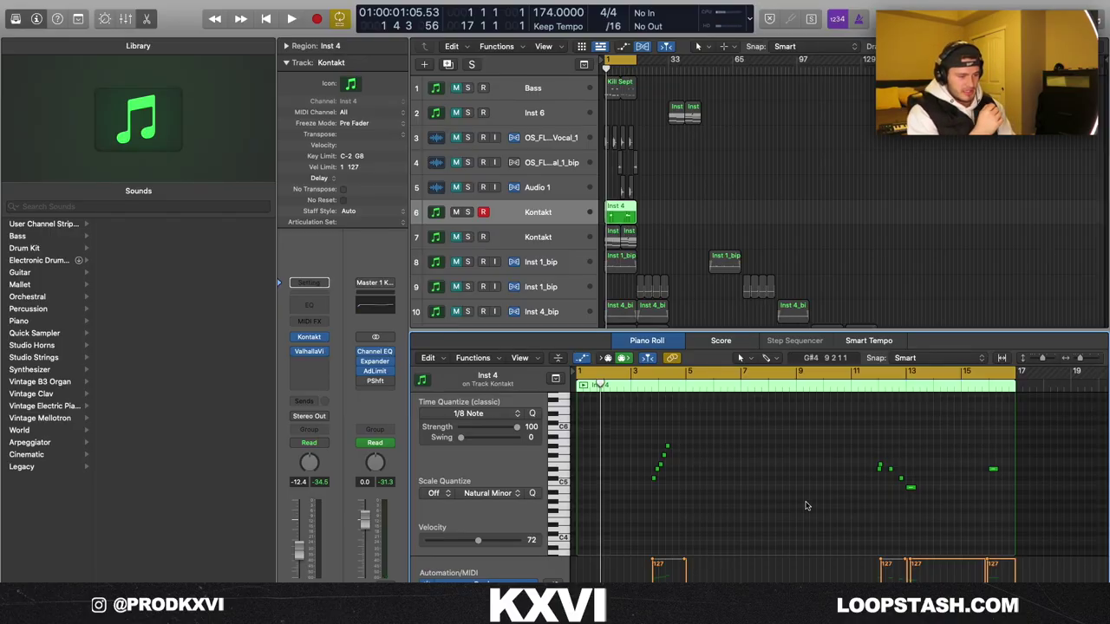
# - Examine the ascending run of notes near bar 4 in the Inst 4 region on track 6
pyautogui.press('super+Right')
pyautogui.press('super+Right')
pyautogui.press('super+Right')
pyautogui.press('super+Right')
pyautogui.press('super+Right')
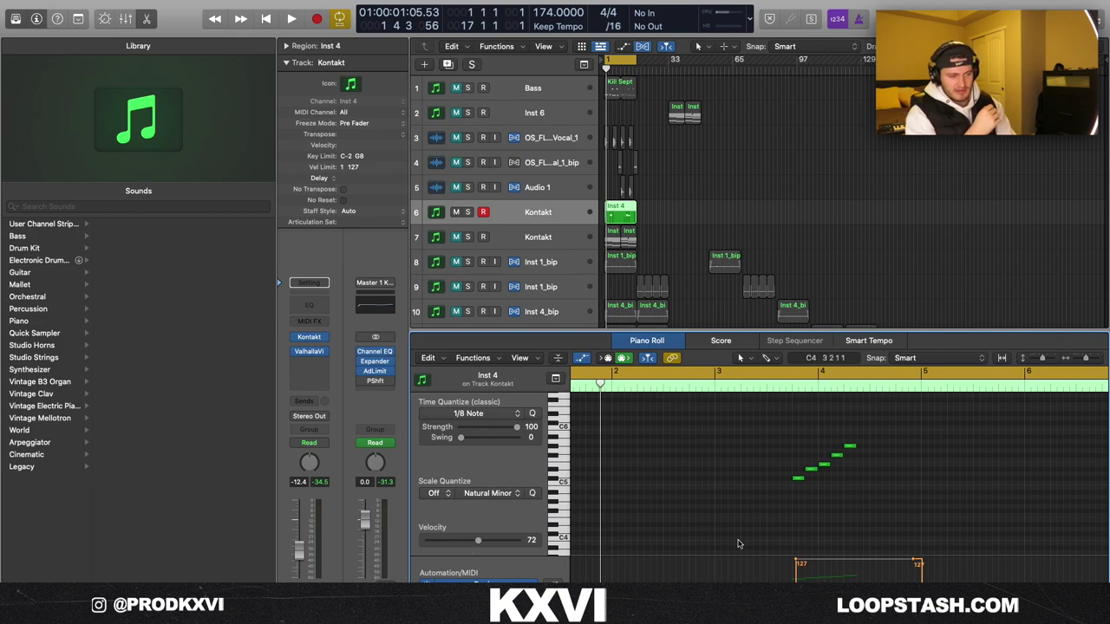
pyautogui.press('z')
pyautogui.moveTo(727, 531); pyautogui.dragTo(843, 458)
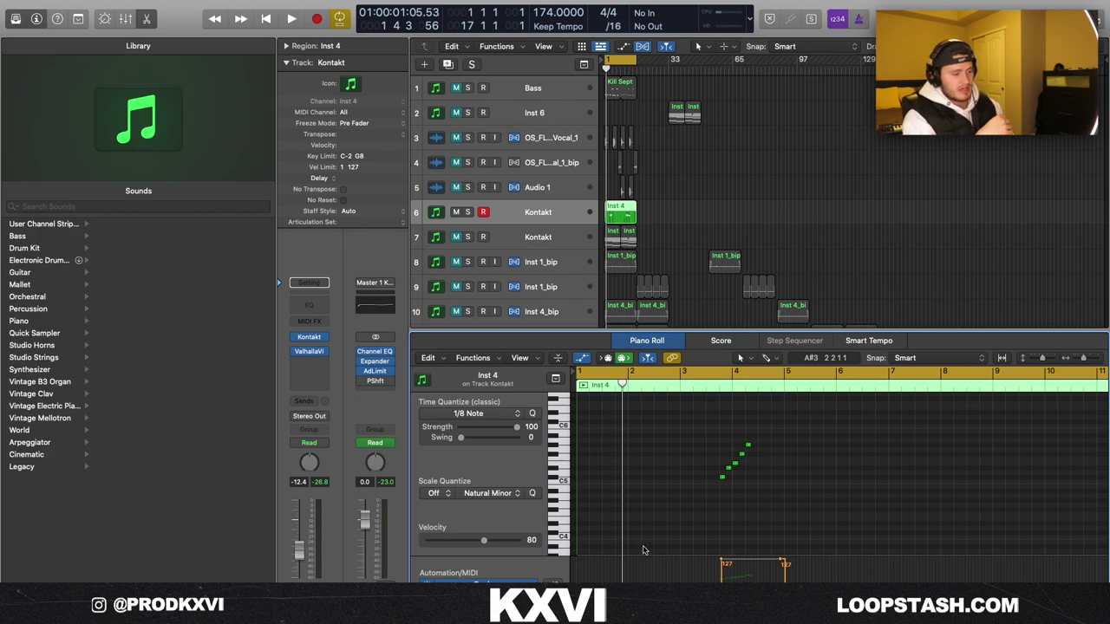
pyautogui.scroll(-3, 643, 549)
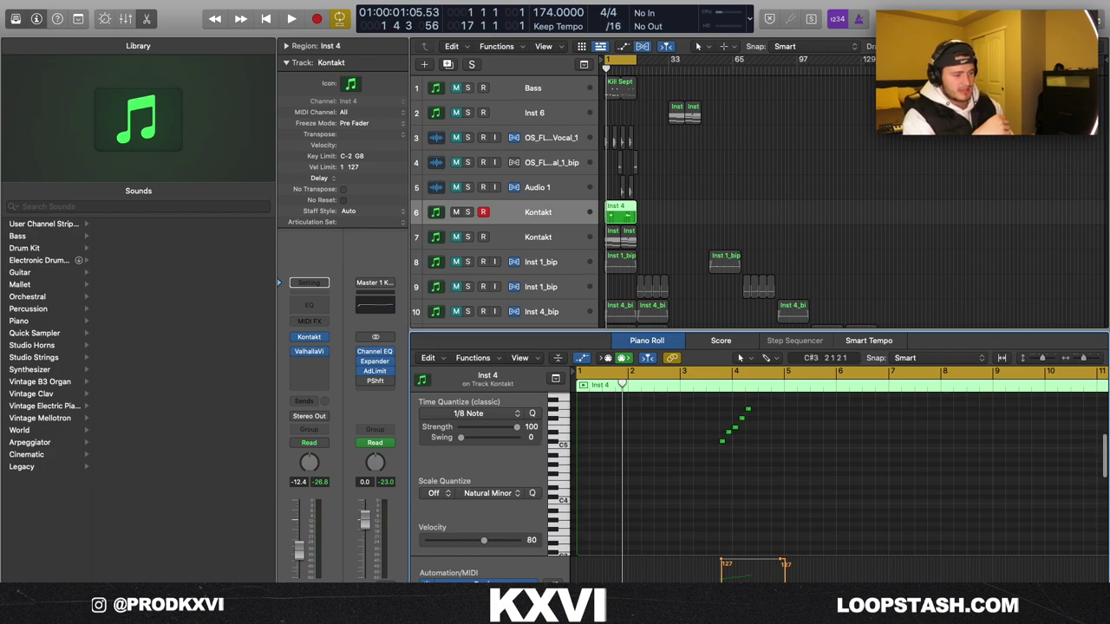
pyautogui.moveTo(482, 558); pyautogui.dragTo(481, 514)
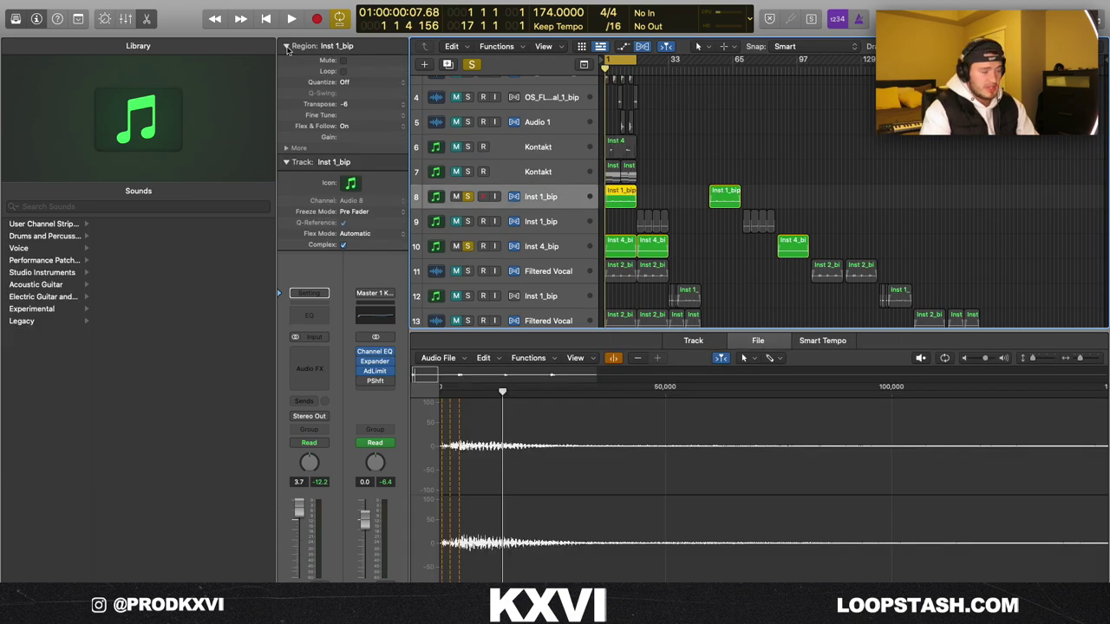
# - Hide the audio editor and enlarge the arrangement tracks horizontally and vertically so their waveforms are readable
pyautogui.press('super+Right')
pyautogui.press('super+Right')
pyautogui.press('super+Right')
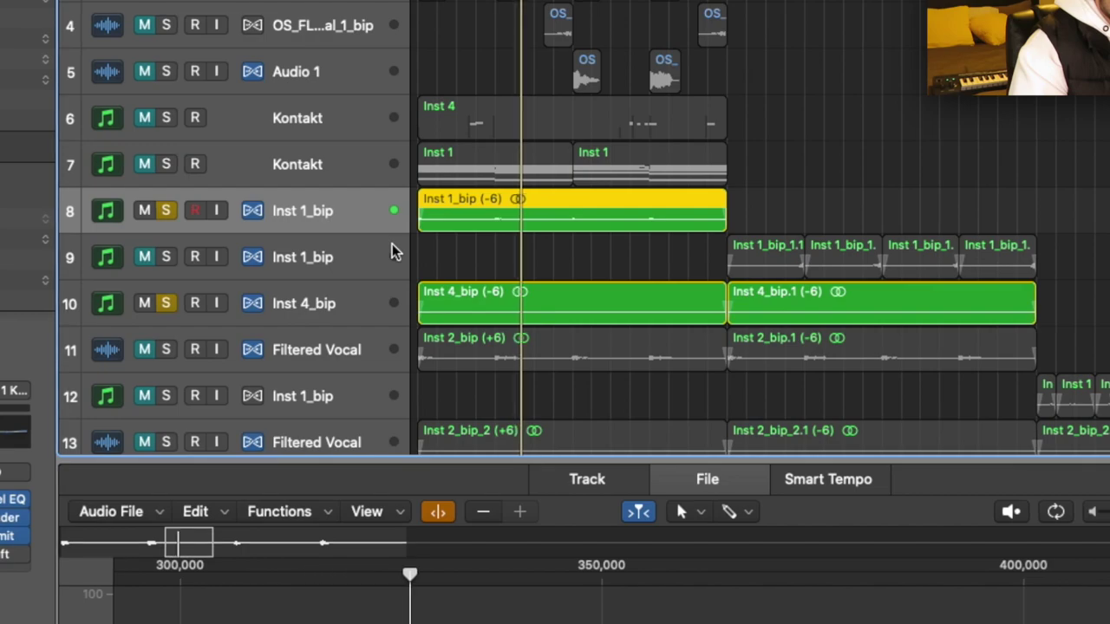
pyautogui.press('e')
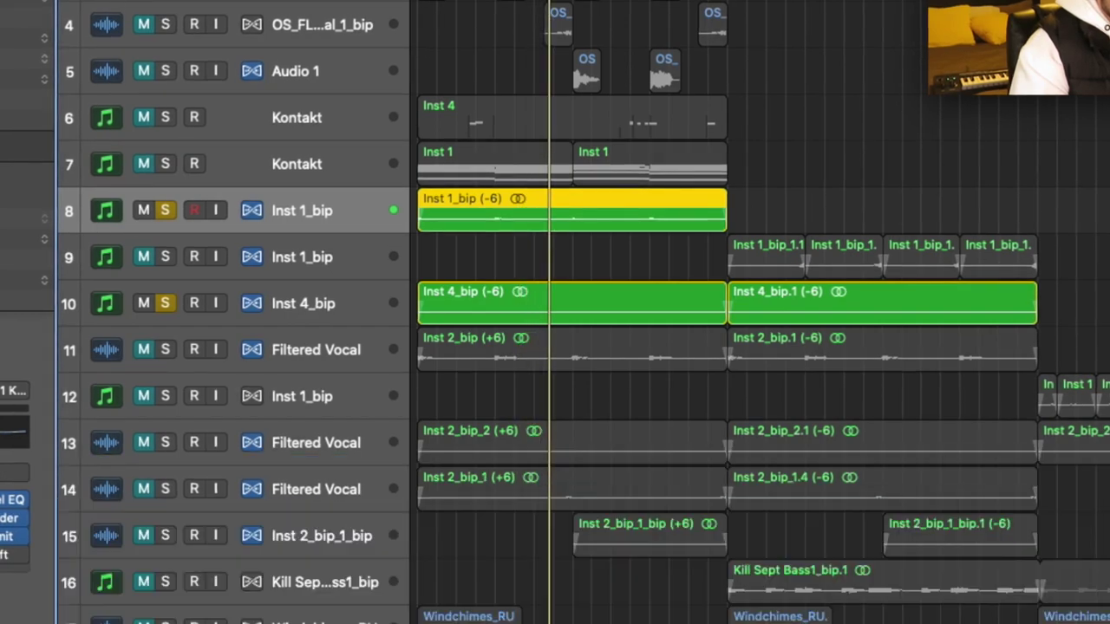
pyautogui.press('super+Down')
pyautogui.press('super+Down')
pyautogui.press('super+Down')
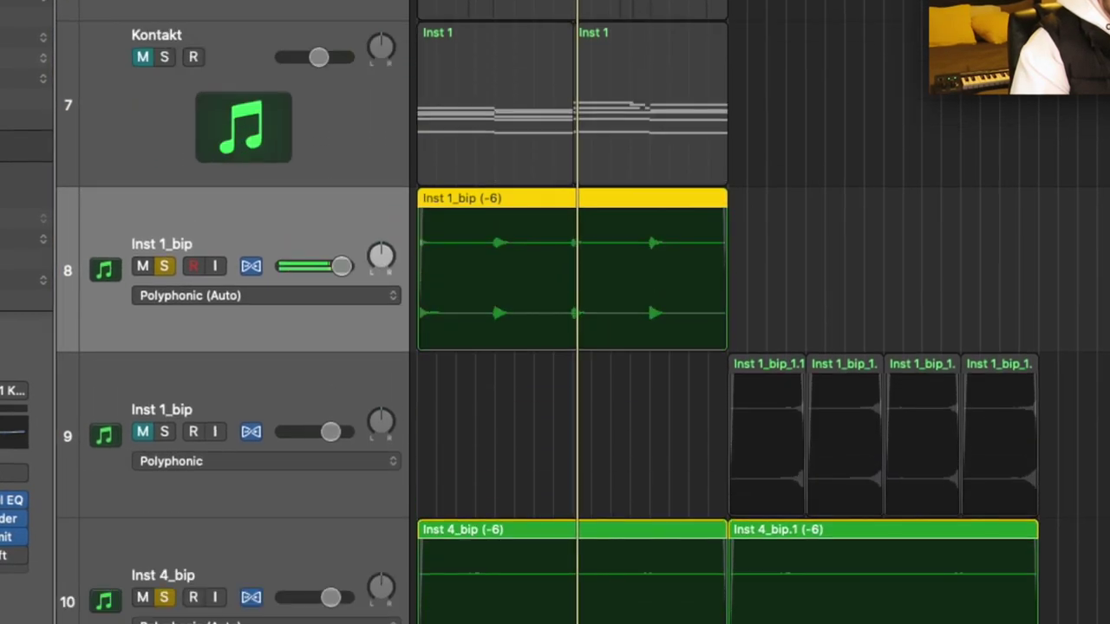
pyautogui.press('super+Up')
pyautogui.scroll(-3, 847, 314)
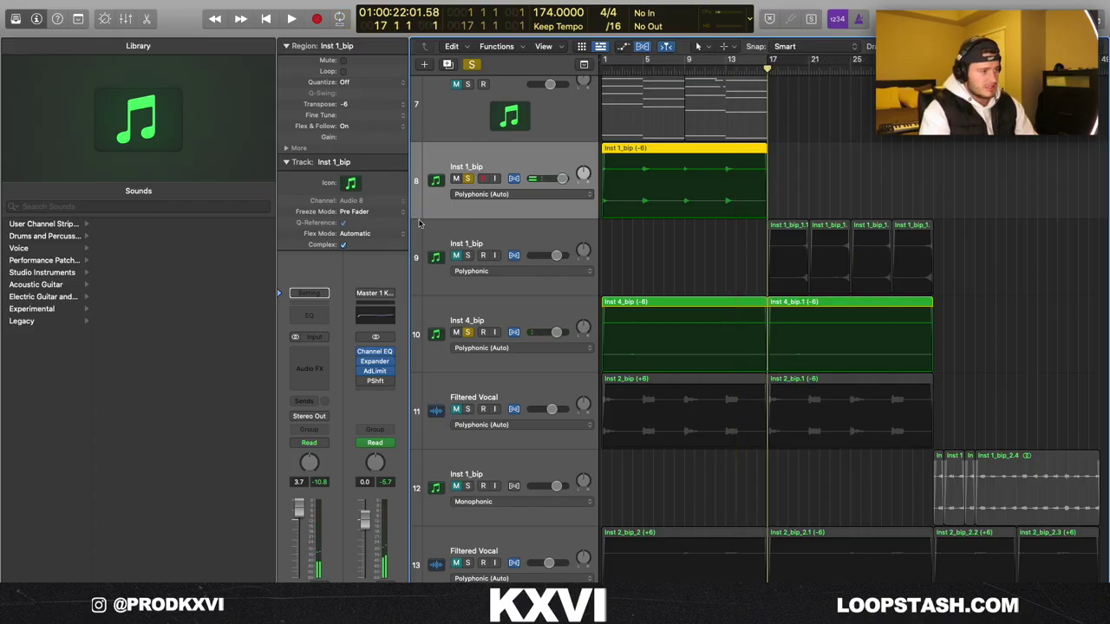
# - Solo the Inst 1_bip regions on track 9 and play them from bar 17
pyautogui.click(467, 242)
pyautogui.click(467, 255)
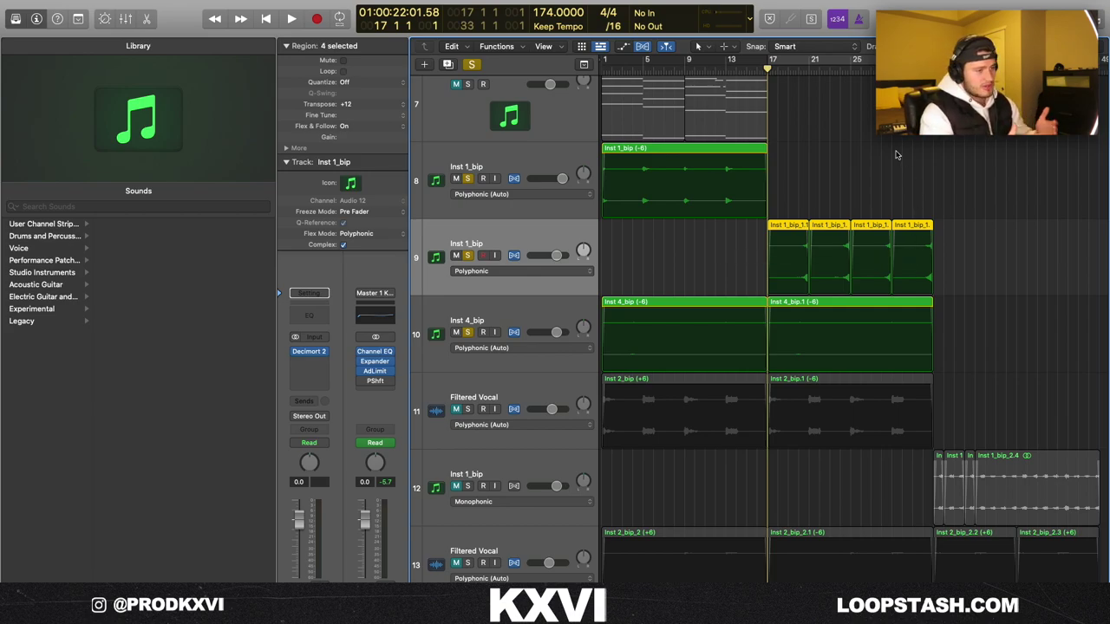
pyautogui.press('space')
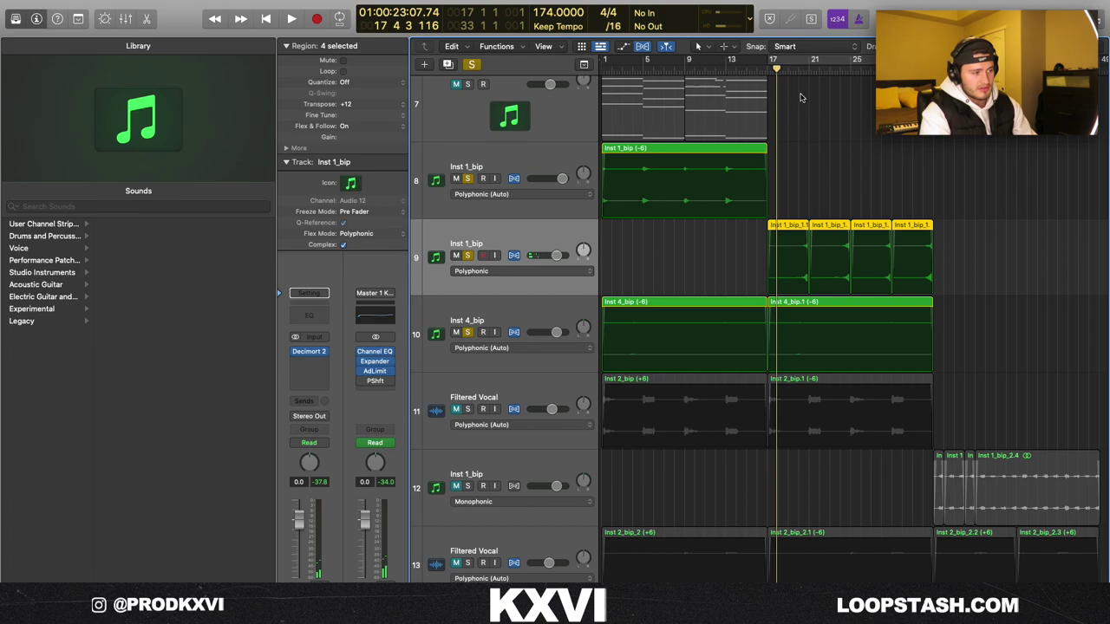
# - Inspect the Decimort 2 settings on track 9 and resume playback
pyautogui.click(313, 354)
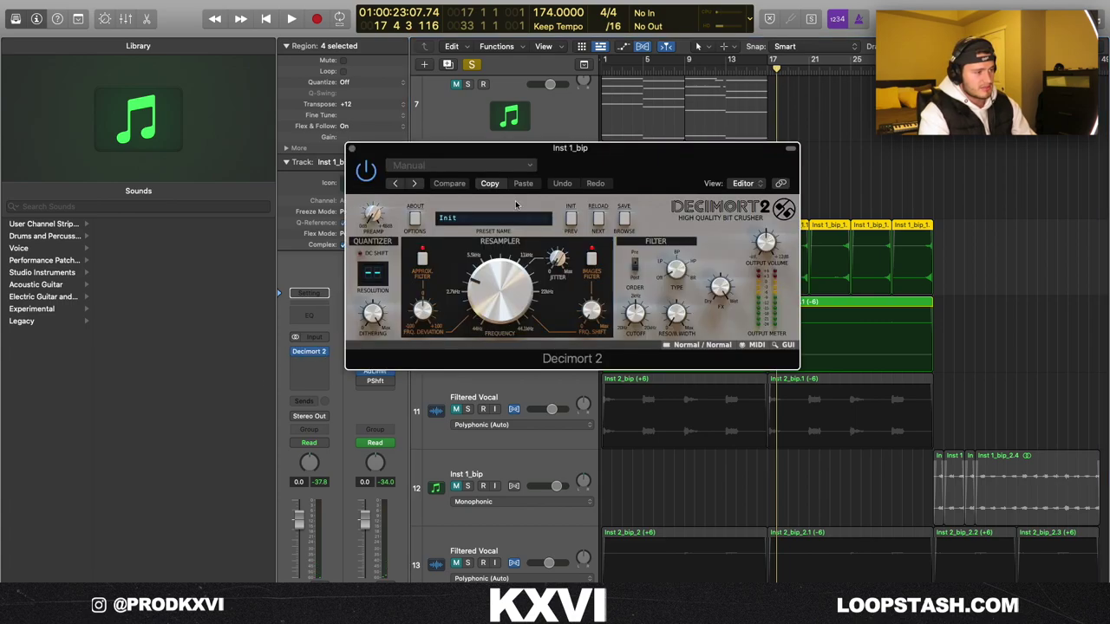
pyautogui.click(351, 149)
pyautogui.press('space')
pyautogui.press('space')
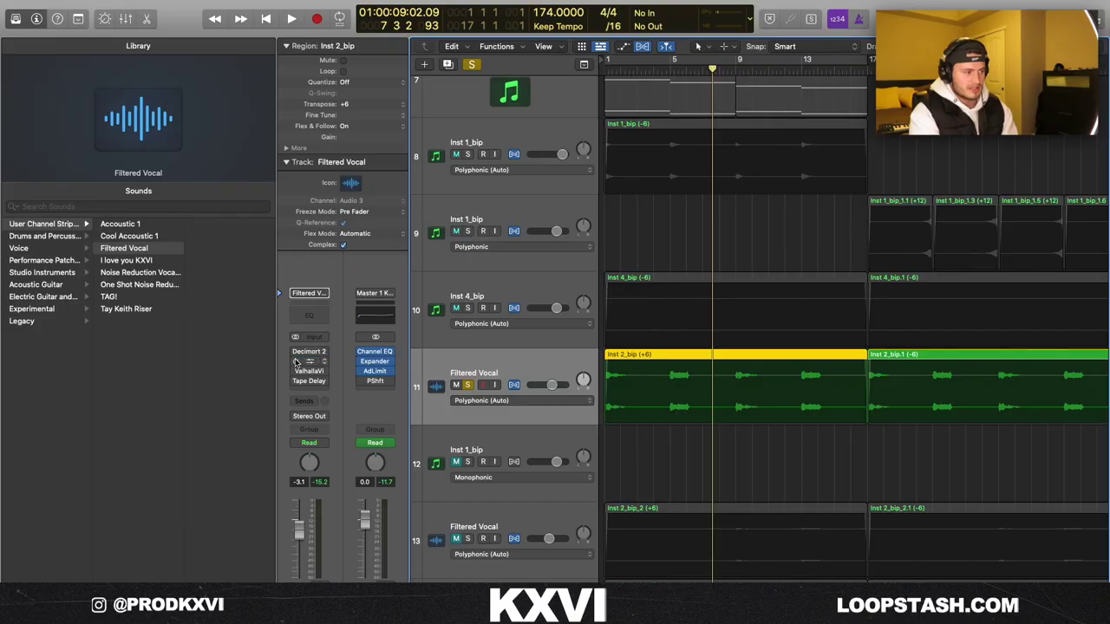
# - Enable RC-20 Retro Color, ValhallaVintageVerb and Tape Delay on the track 11 Filtered Vocal, check their settings, and audition the track
pyautogui.click(308, 362)
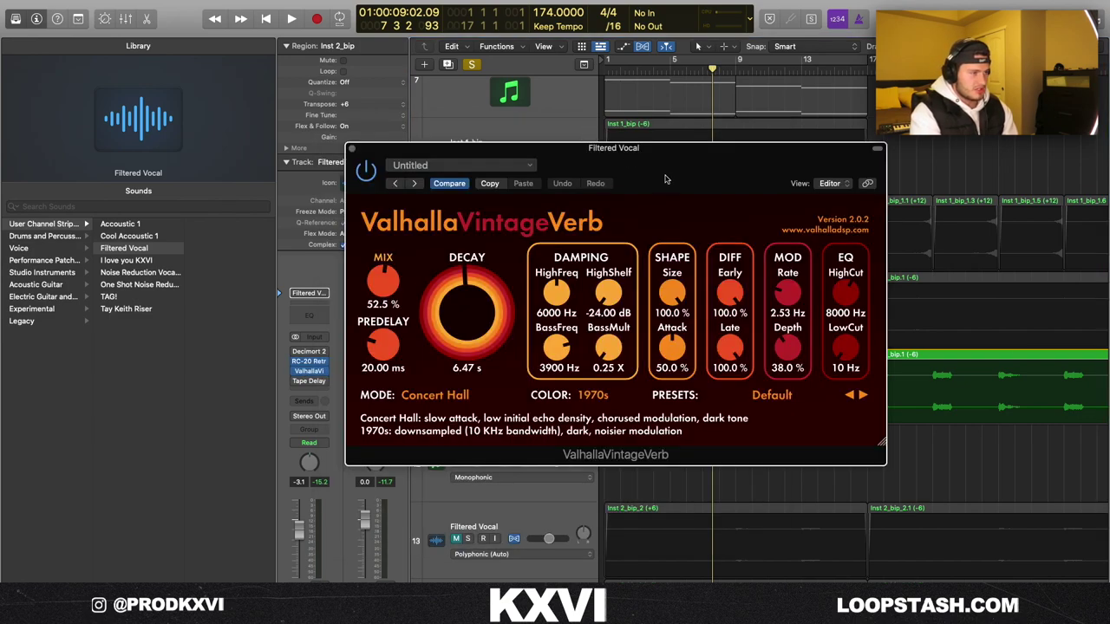
pyautogui.moveTo(665, 175); pyautogui.dragTo(750, 120)
pyautogui.click(309, 381)
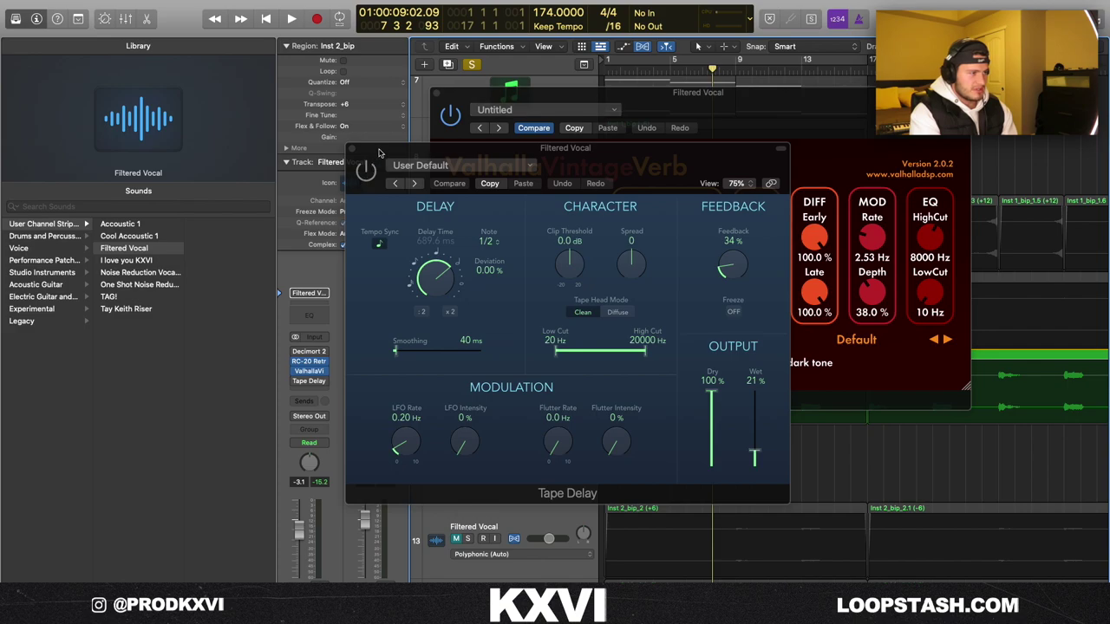
pyautogui.moveTo(379, 153); pyautogui.dragTo(447, 92)
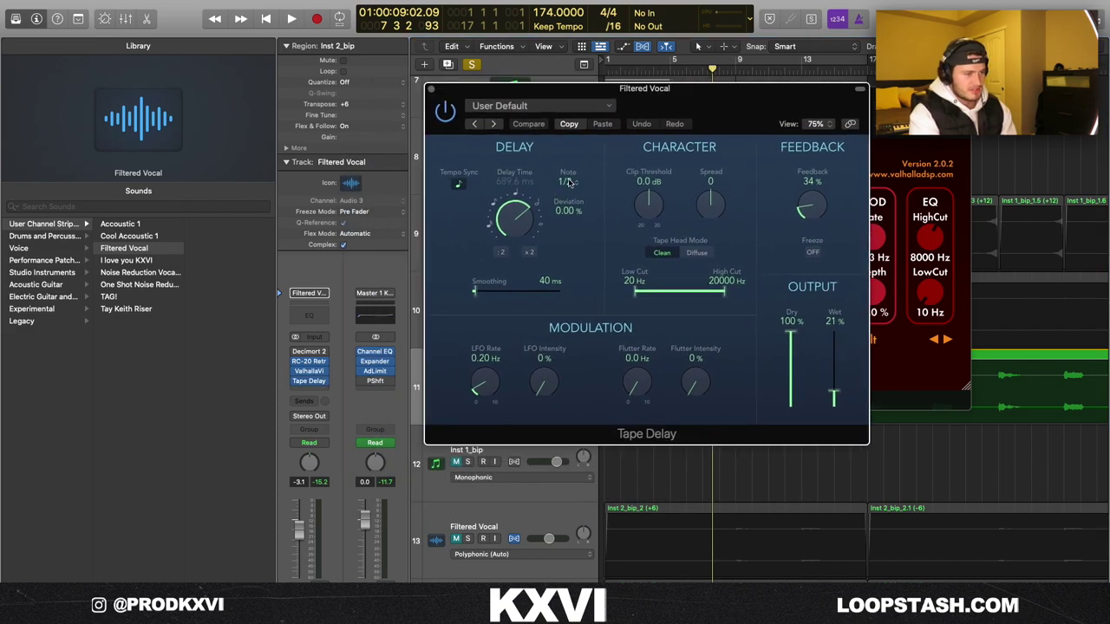
pyautogui.click(431, 88)
pyautogui.click(437, 93)
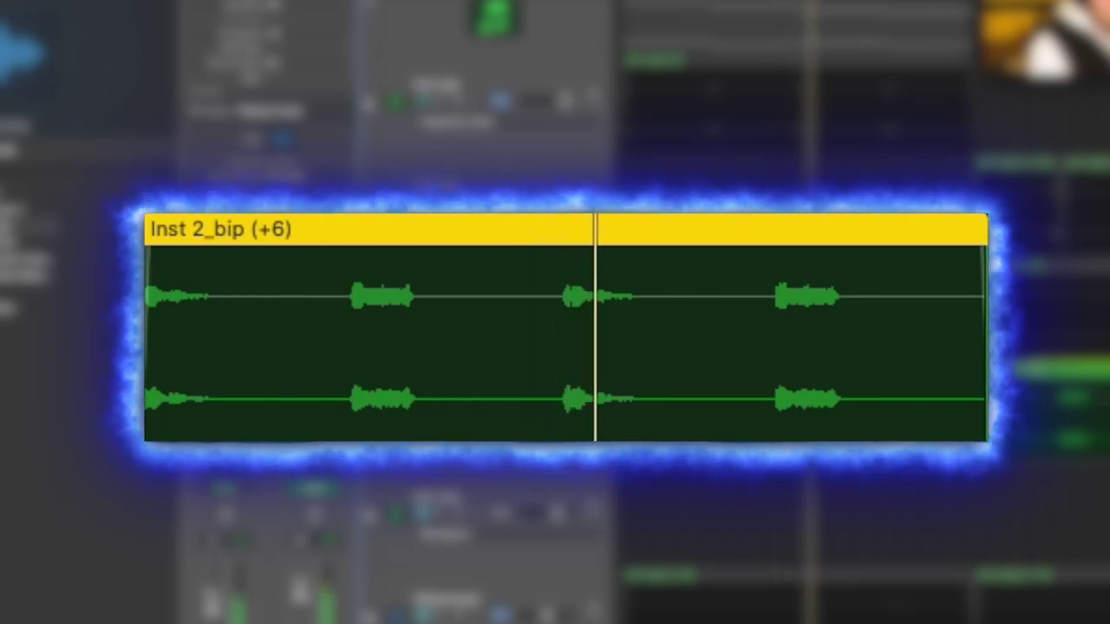
pyautogui.press('space')
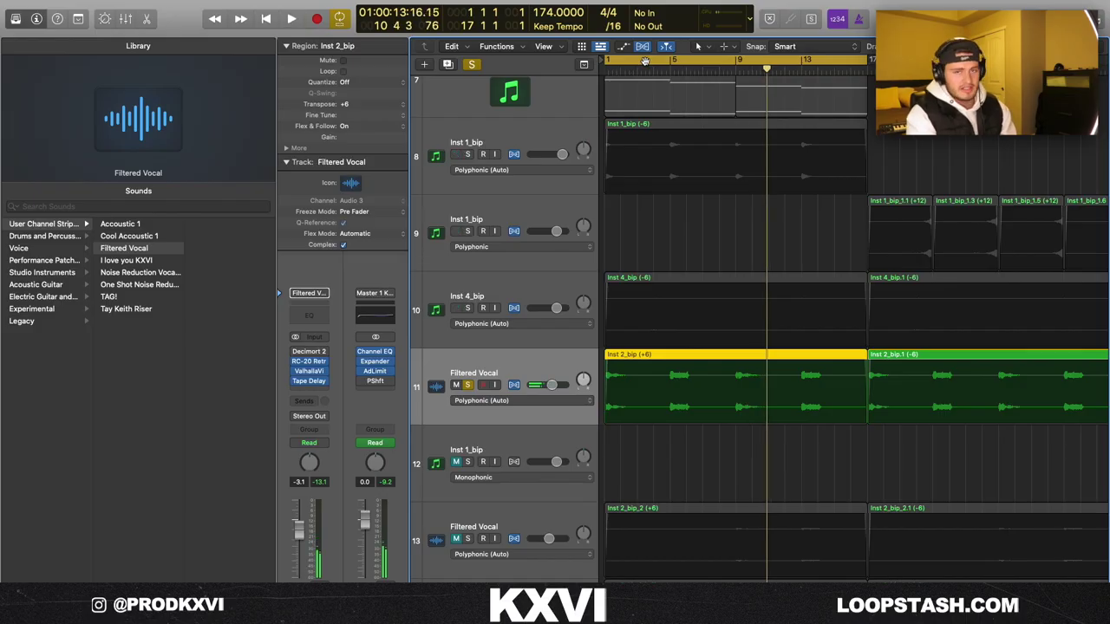
# - Solo the Filtered Vocal on track 13 and audition its Inst 2_bip_2 region from bar 9
pyautogui.scroll(-1, 623, 130)
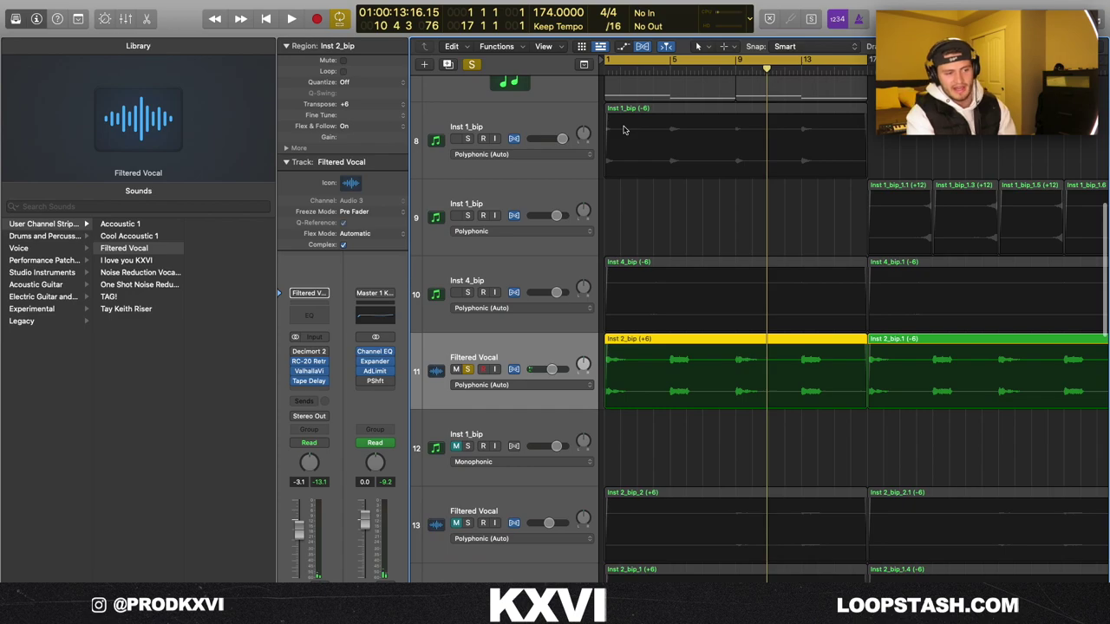
pyautogui.scroll(-5, 622, 129)
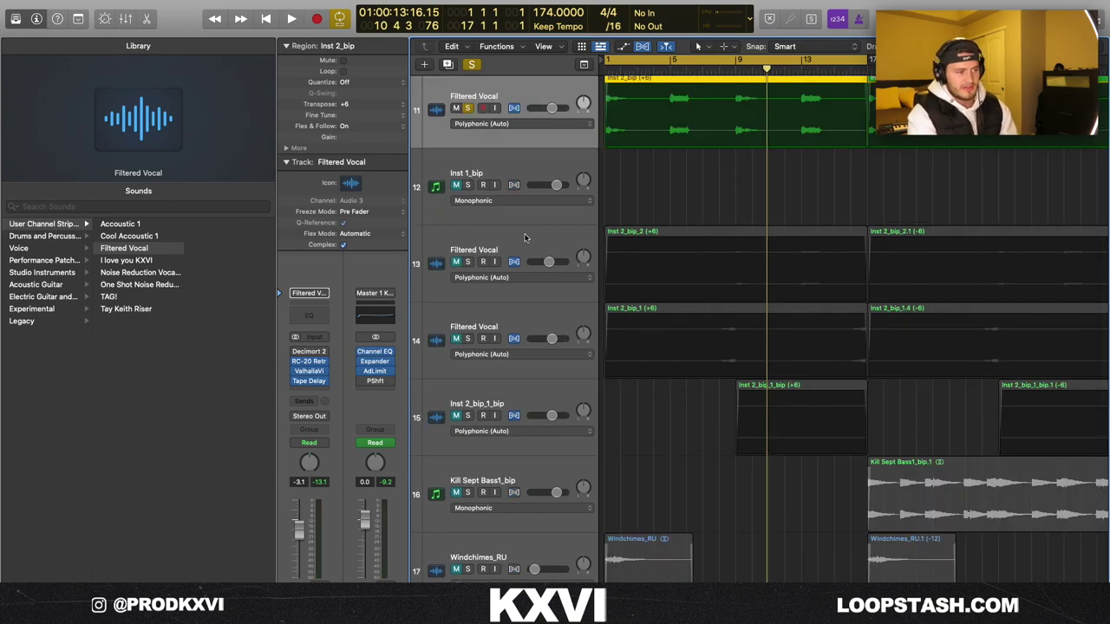
pyautogui.click(524, 238)
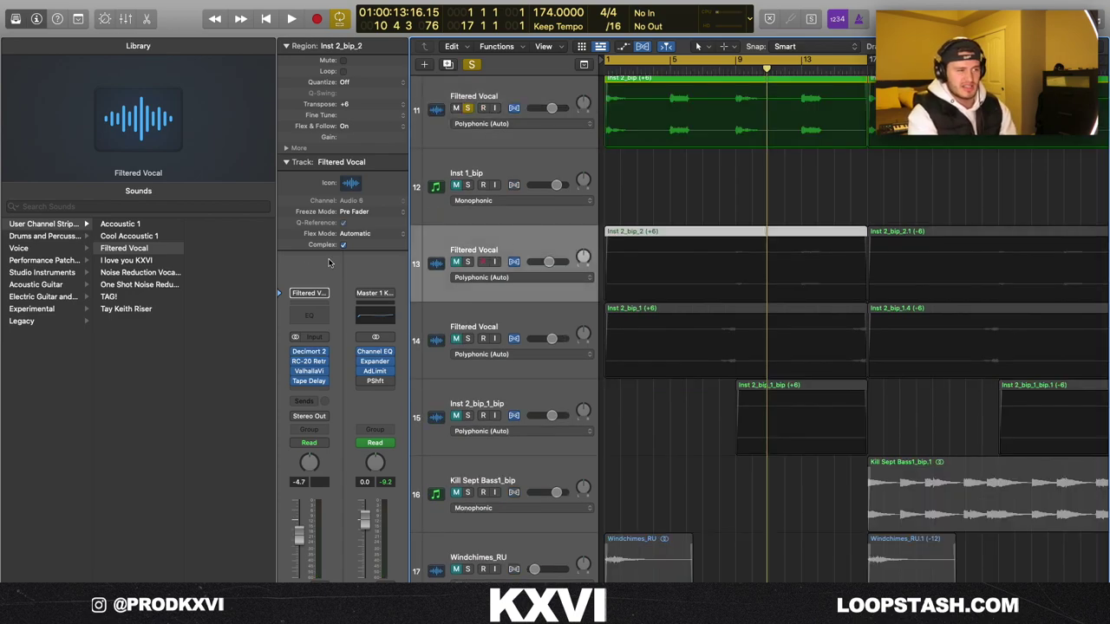
pyautogui.click(468, 262)
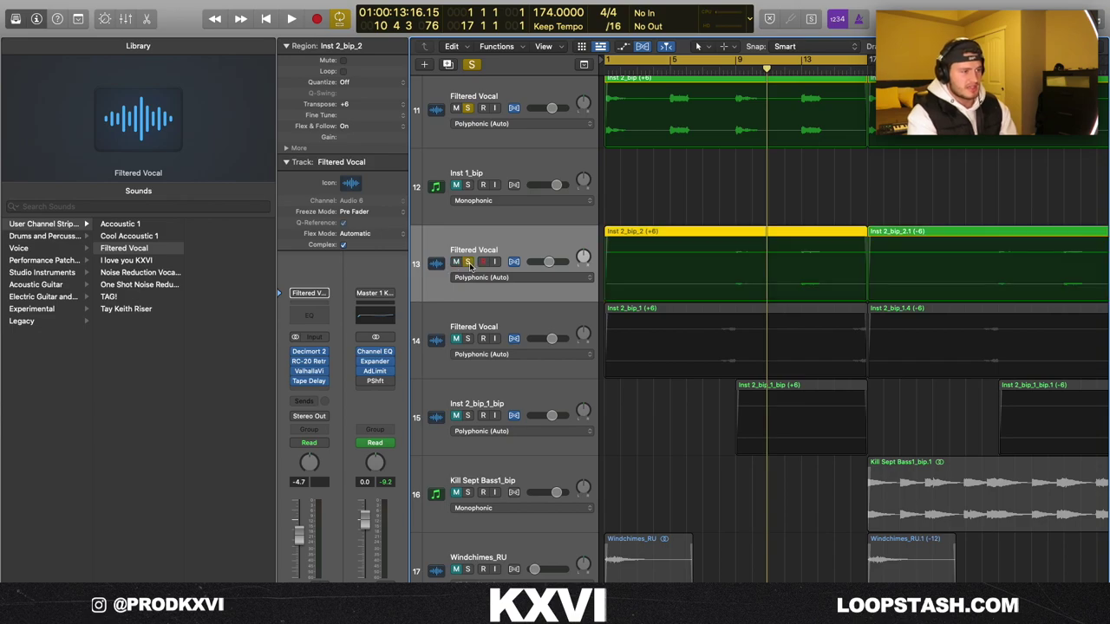
pyautogui.click(736, 70)
pyautogui.press('space')
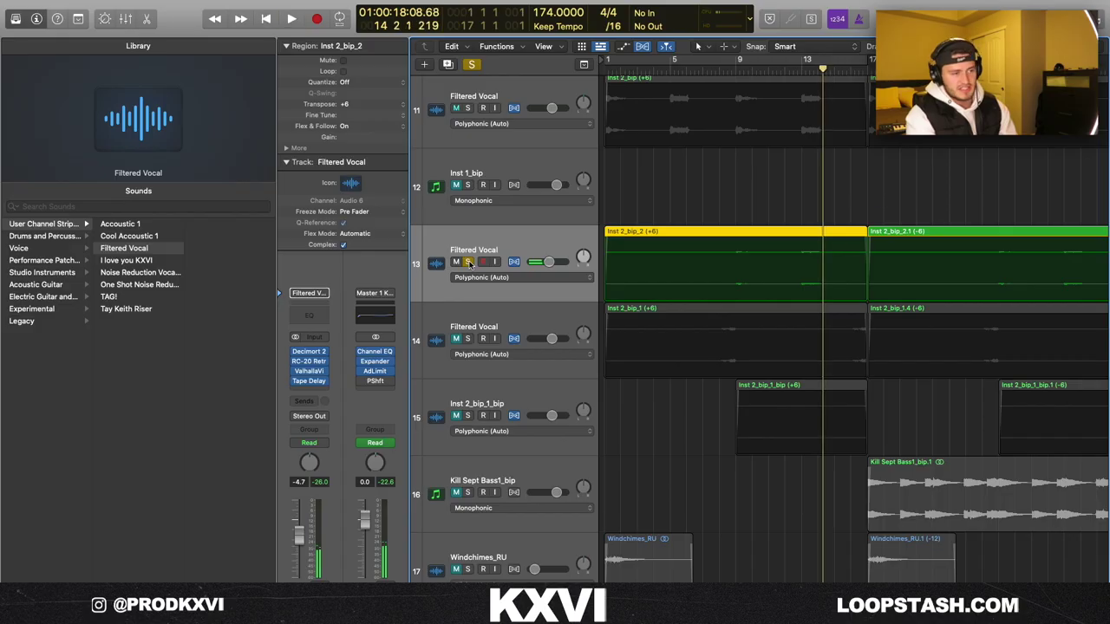
pyautogui.click(467, 262)
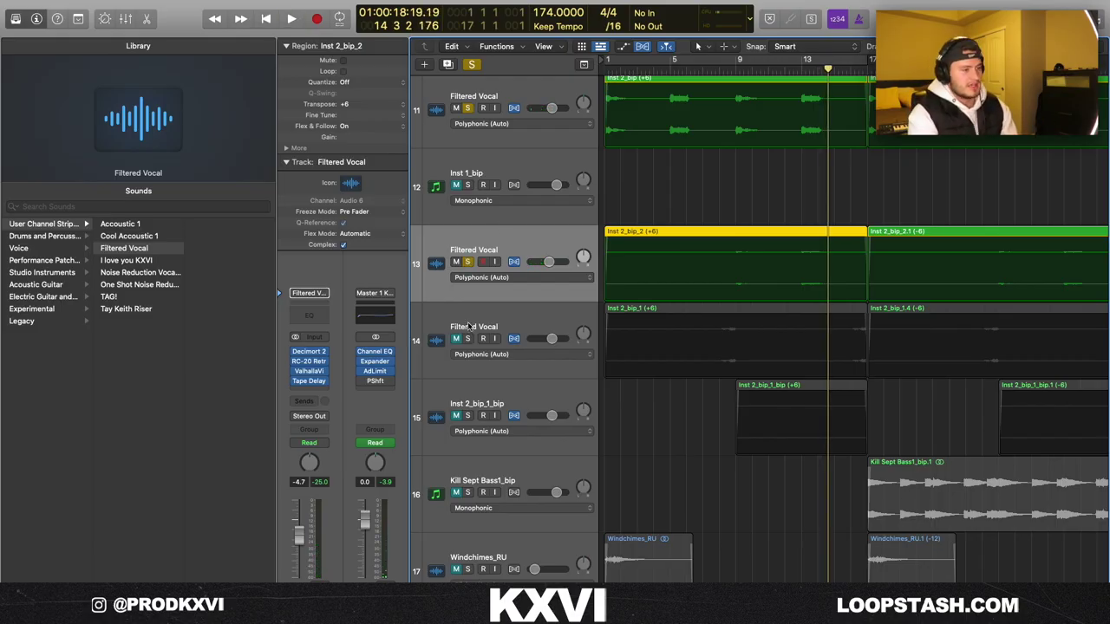
# - Solo the Filtered Vocal on track 14, play its Inst 2_bip_1 region, and clear all solos
pyautogui.click(469, 325)
pyautogui.click(467, 338)
pyautogui.click(670, 354)
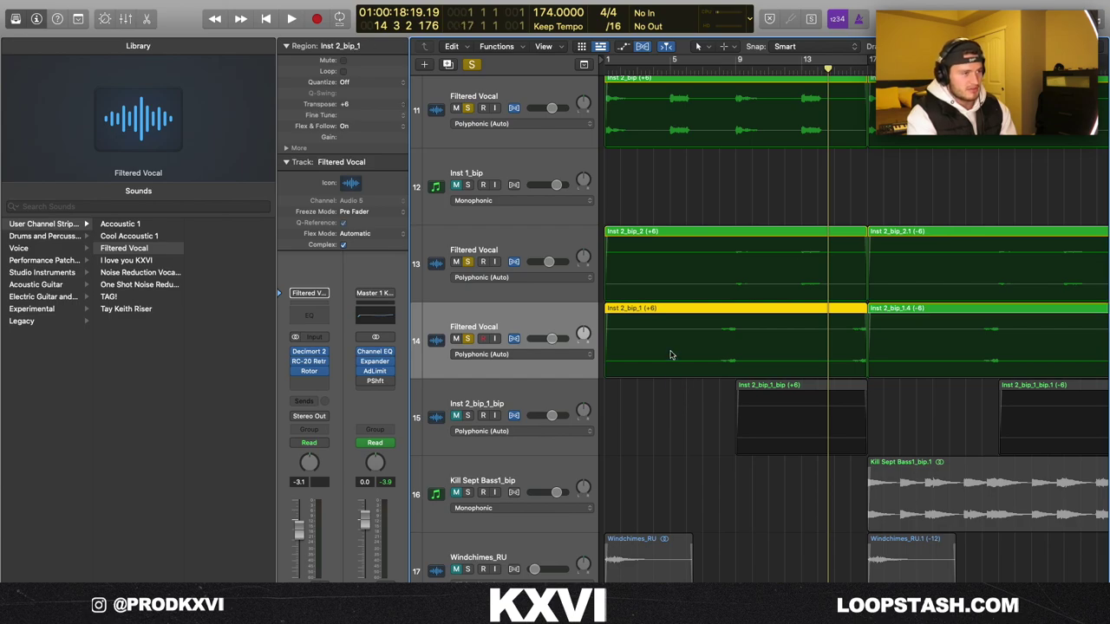
pyautogui.press('space')
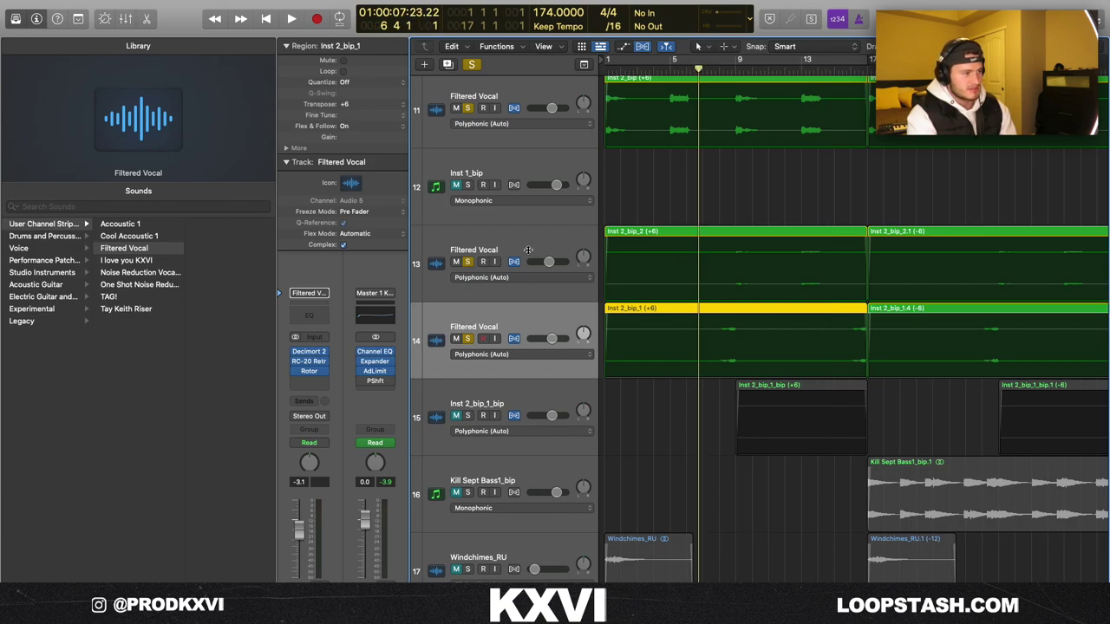
pyautogui.click(472, 65)
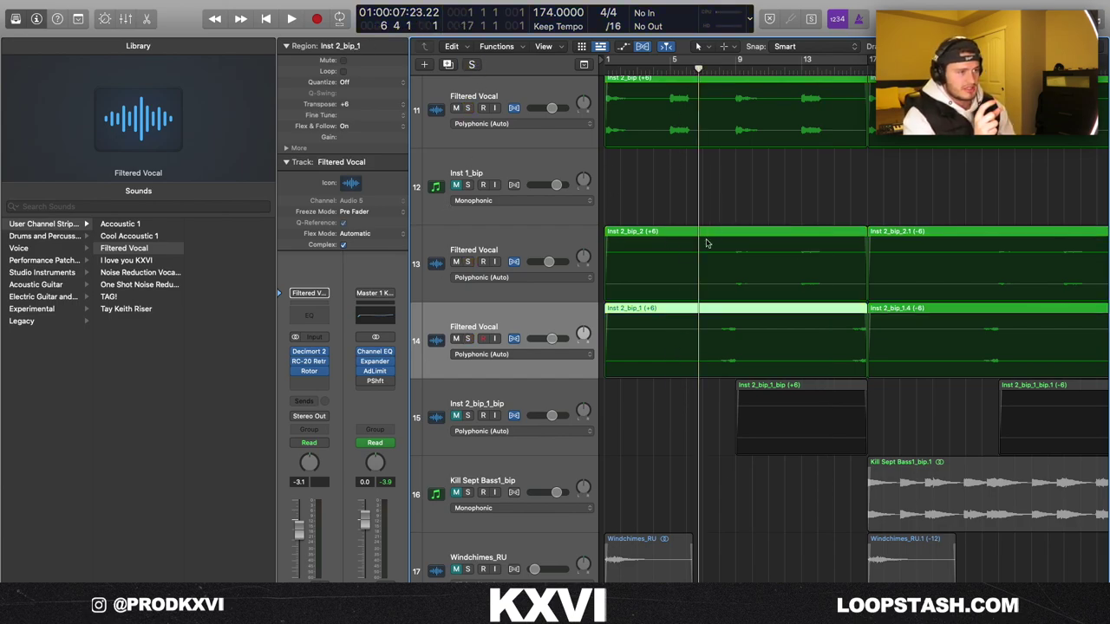
# - Solo only the track 14 Filtered Vocal and inspect its Decimort 2, RC-20 Retro Color and Rotor Cabinet settings
pyautogui.click(467, 339)
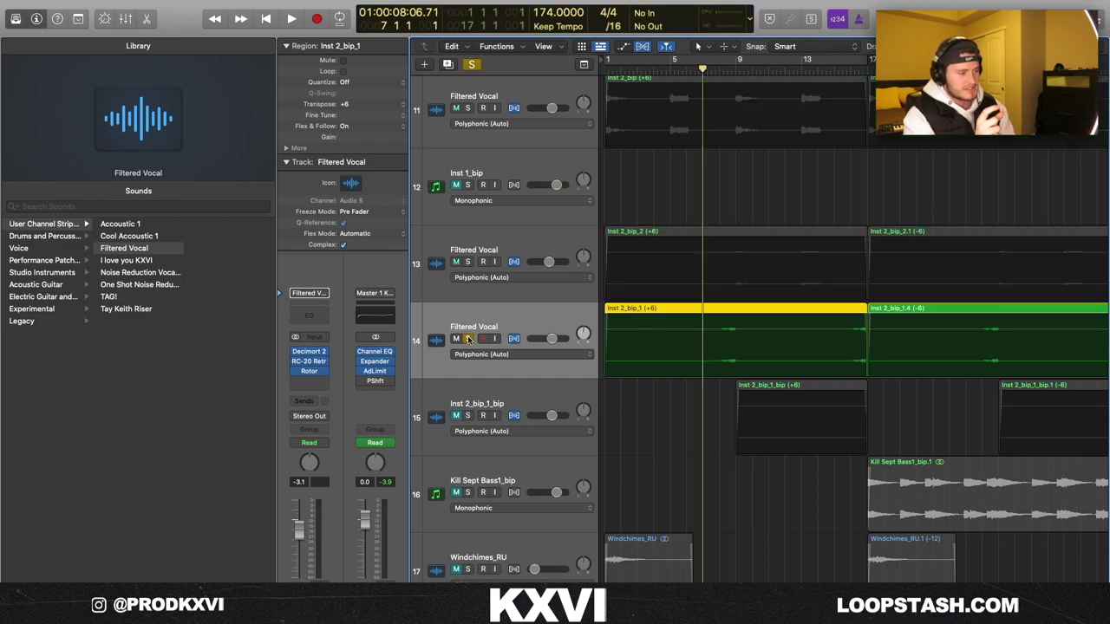
pyautogui.click(309, 351)
pyautogui.click(310, 362)
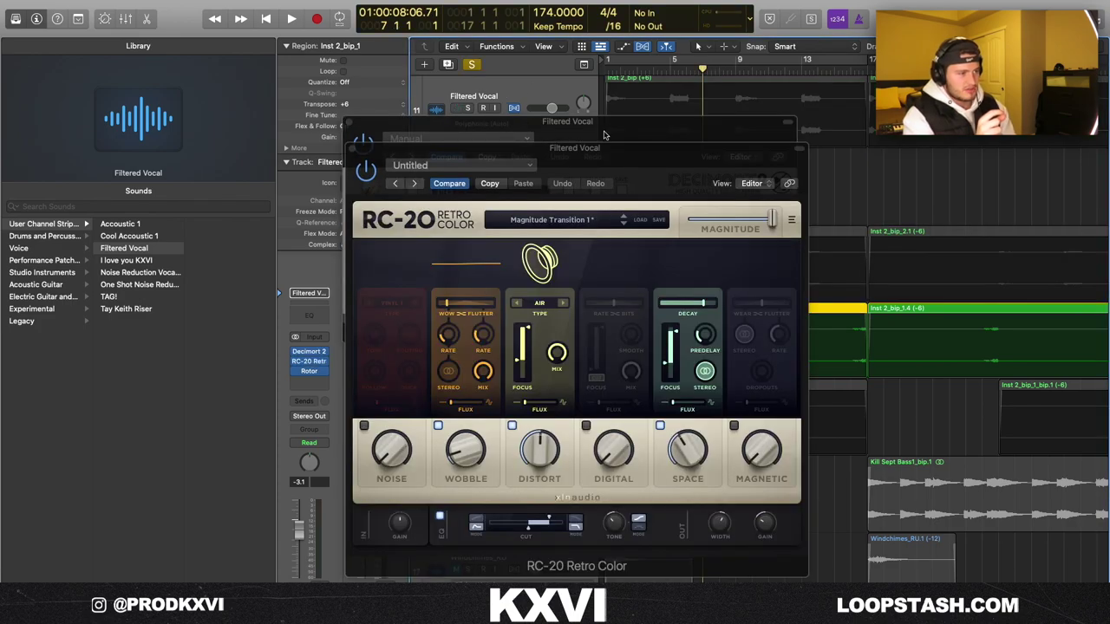
pyautogui.click(353, 149)
pyautogui.click(347, 122)
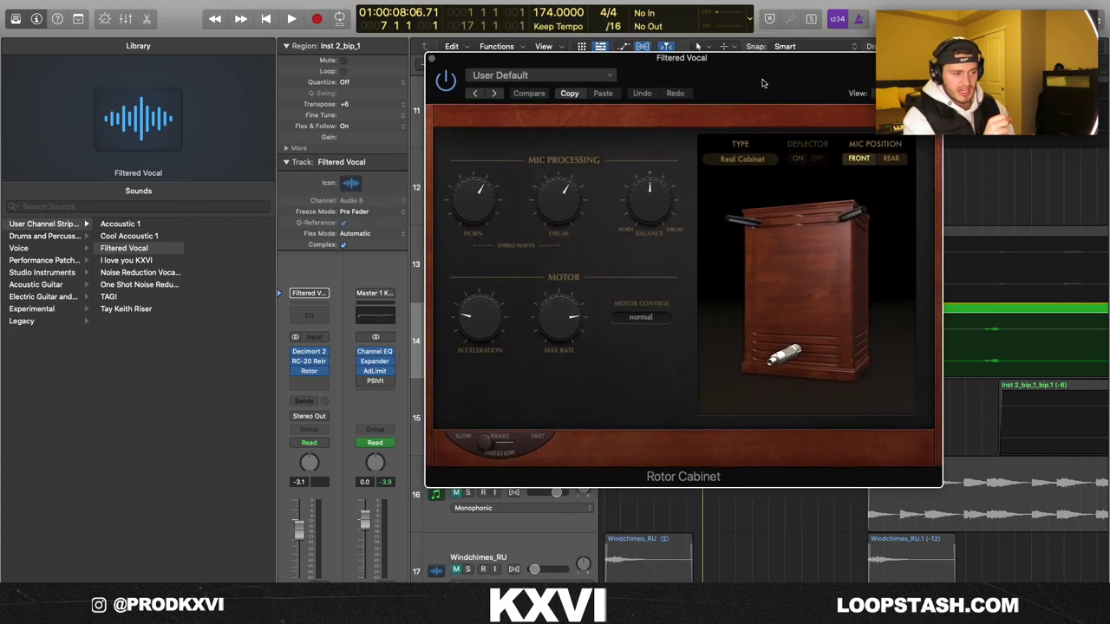
pyautogui.moveTo(762, 83); pyautogui.dragTo(742, 84)
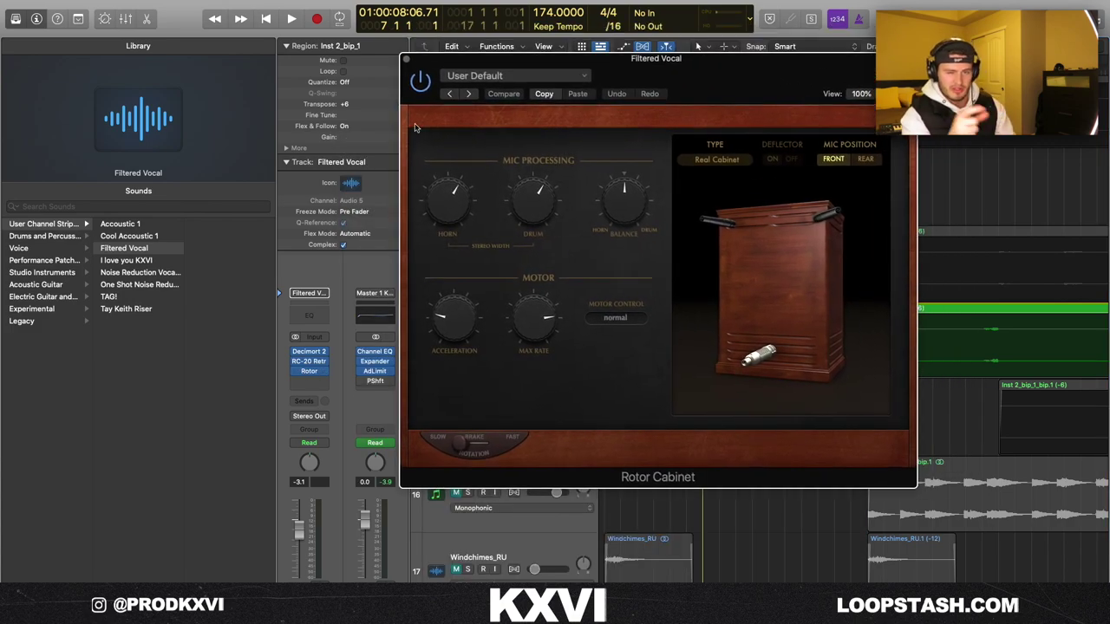
pyautogui.click(402, 58)
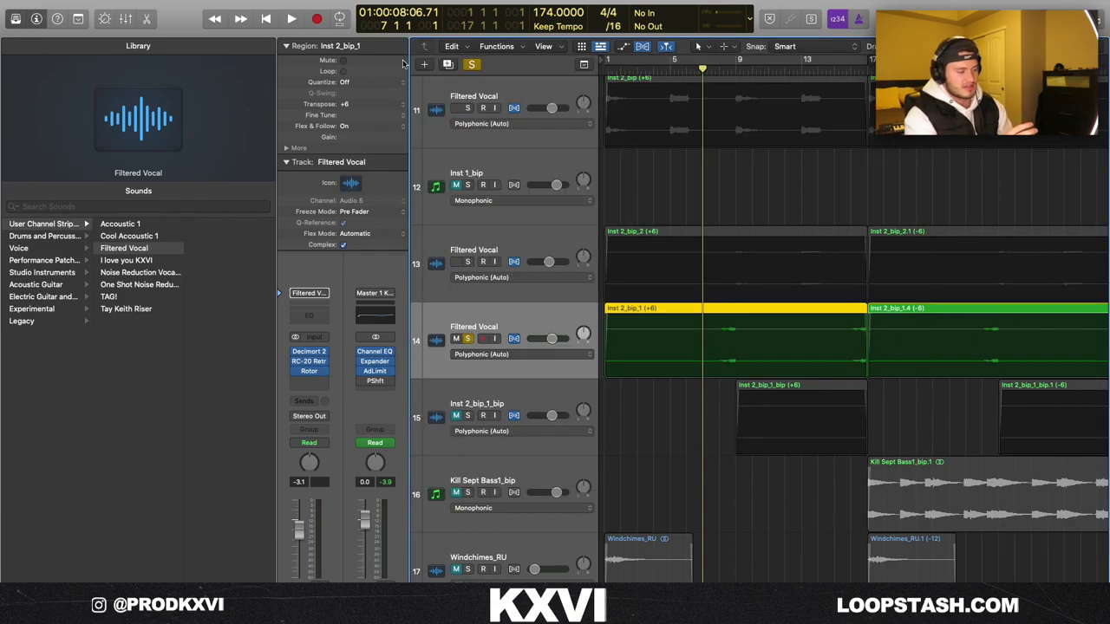
# - Audition track 14, add Inst 2_bip_1_bip on track 15 to the solo, and clear all solos
pyautogui.press('space')
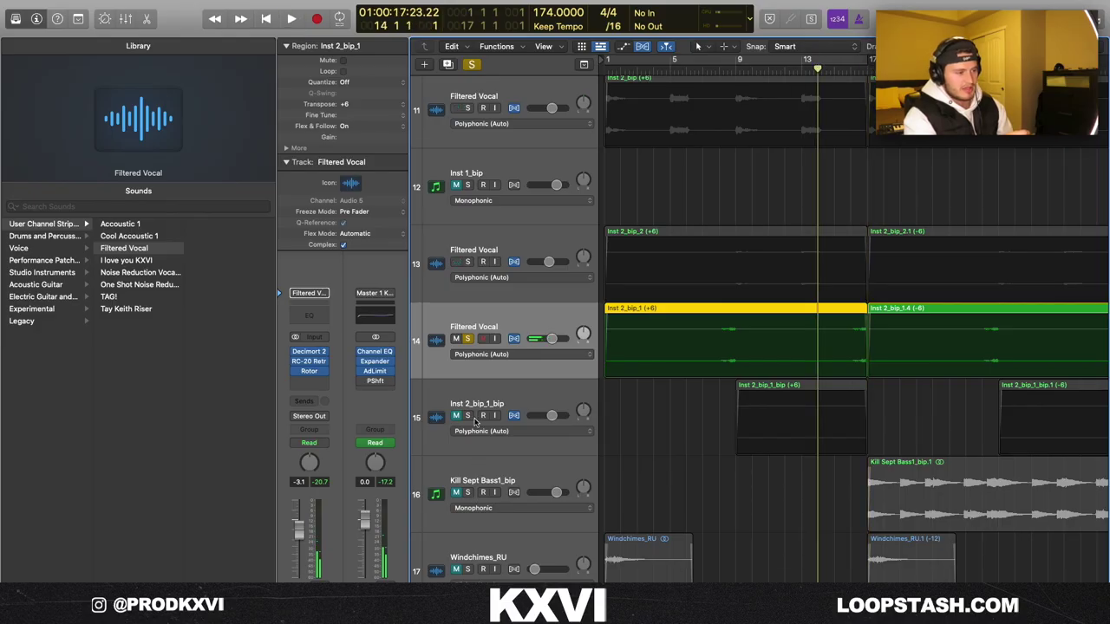
pyautogui.click(469, 417)
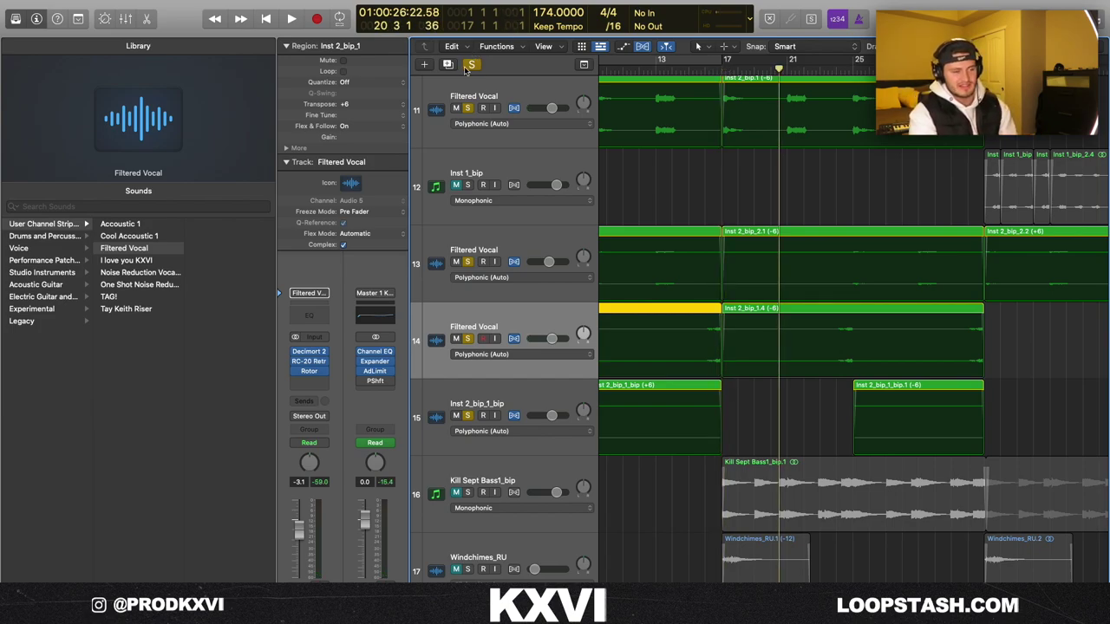
pyautogui.click(468, 68)
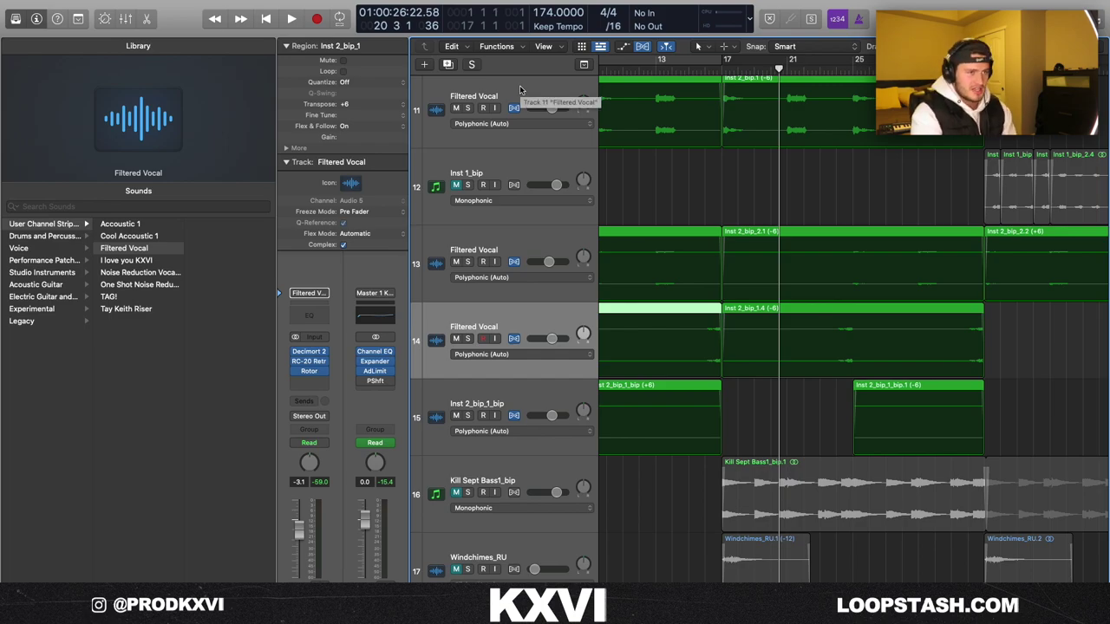
# - Mute all the resampled instrument and vocal tracks from 15 up to 8
pyautogui.press('super+Up')
pyautogui.press('super+Up')
pyautogui.press('super+Up')
pyautogui.press('super+Up')
pyautogui.press('super+Up')
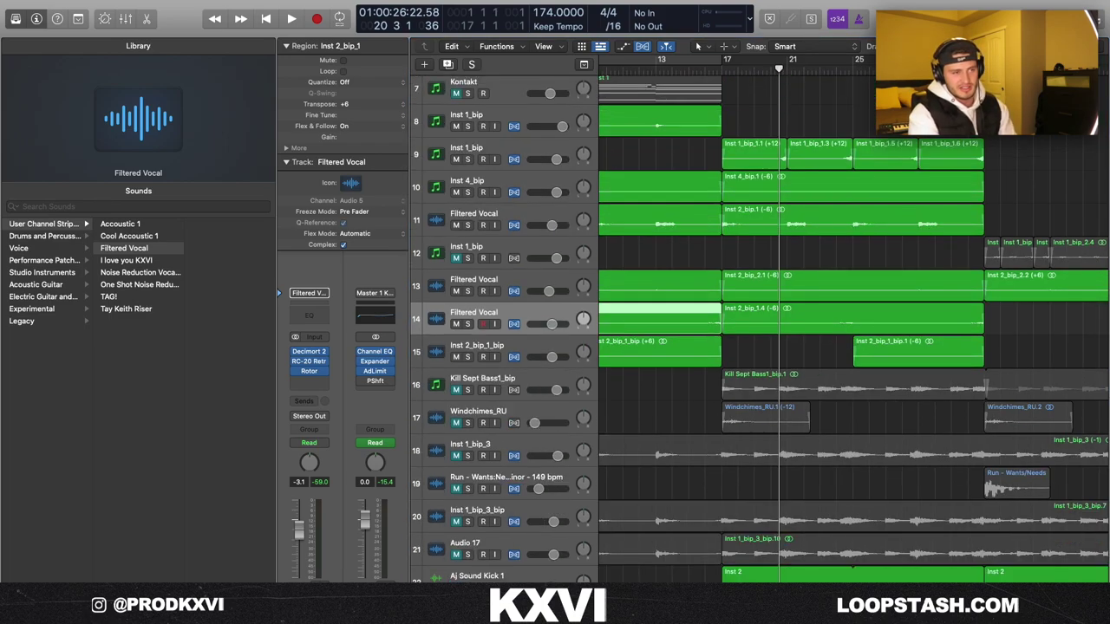
pyautogui.press('super+Left')
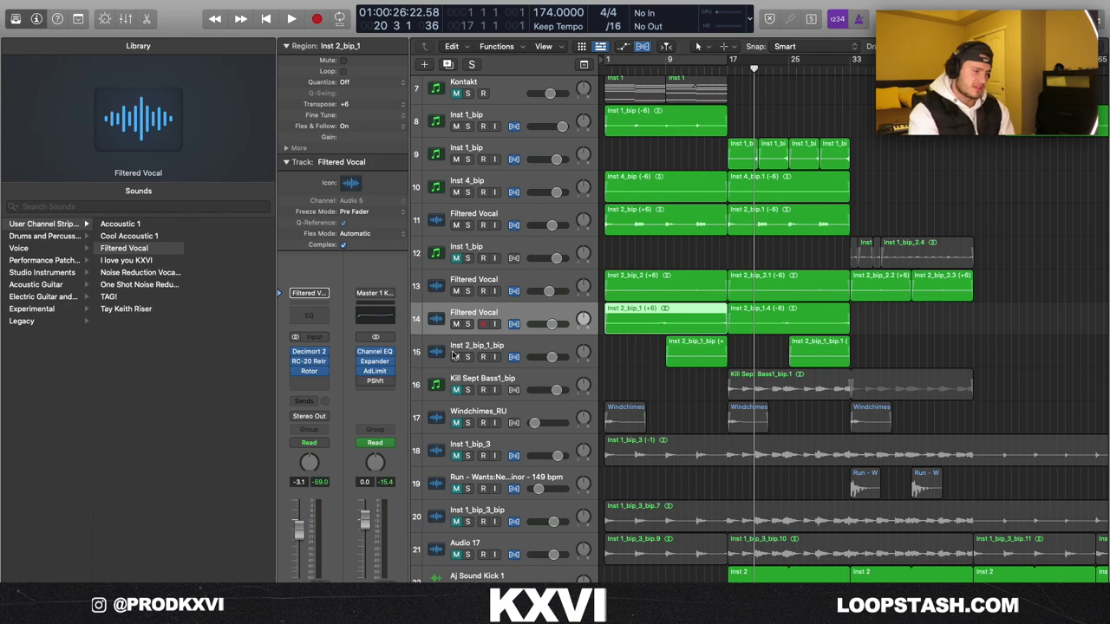
pyautogui.moveTo(453, 354); pyautogui.dragTo(455, 126)
pyautogui.scroll(-1, 597, 479)
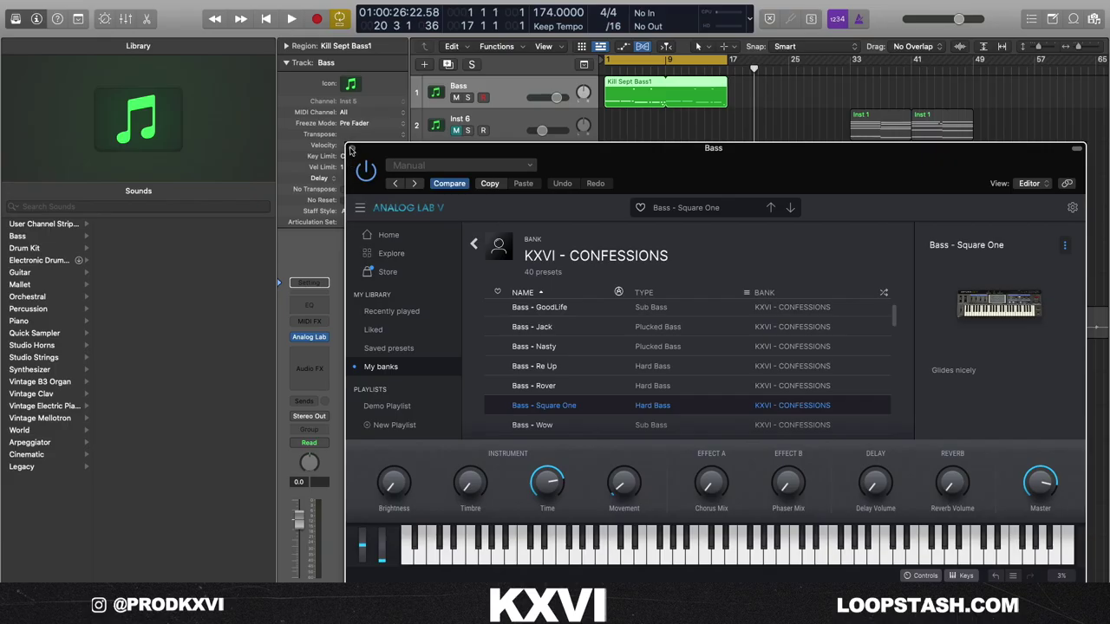
# - Close the bass's Analog Lab window, open the Kill Sept Bass1 region in the piano roll, and audition it
pyautogui.click(352, 150)
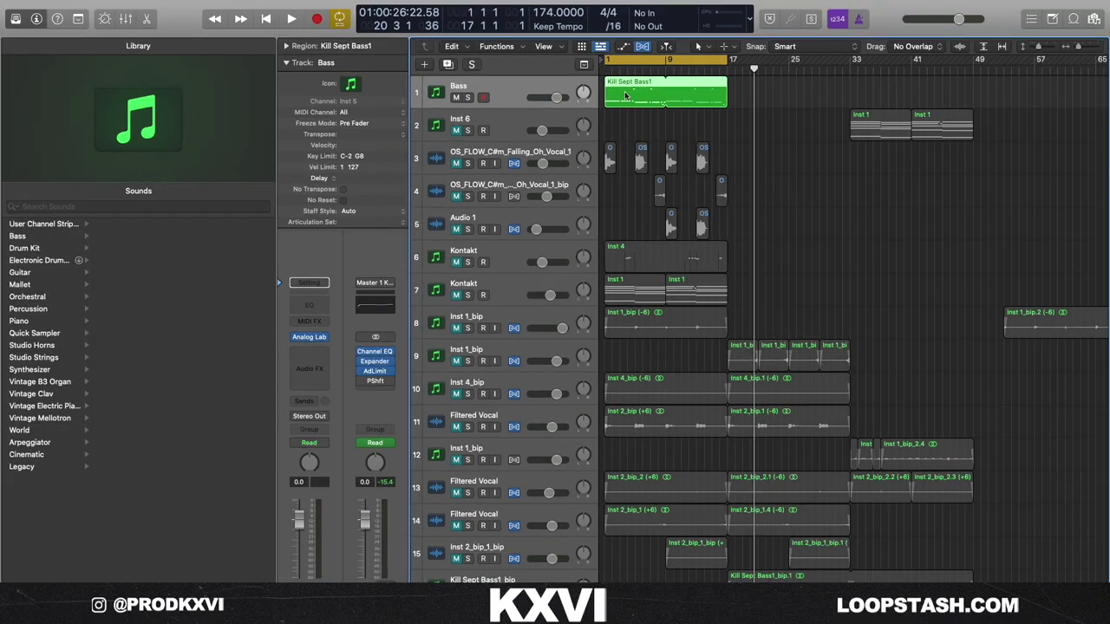
pyautogui.press('e')
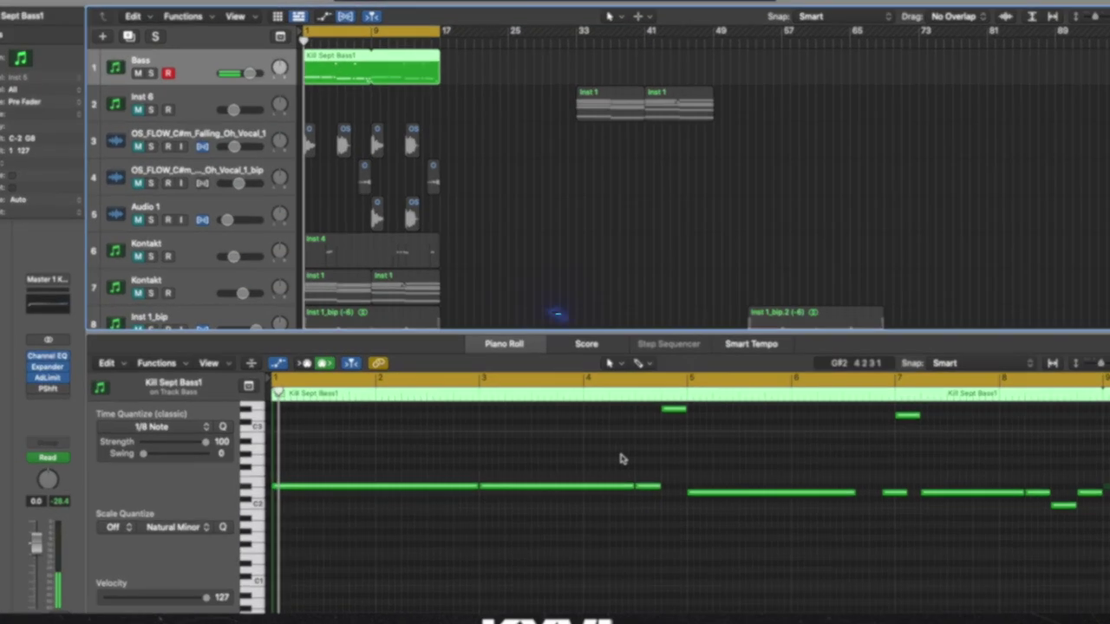
pyautogui.press('space')
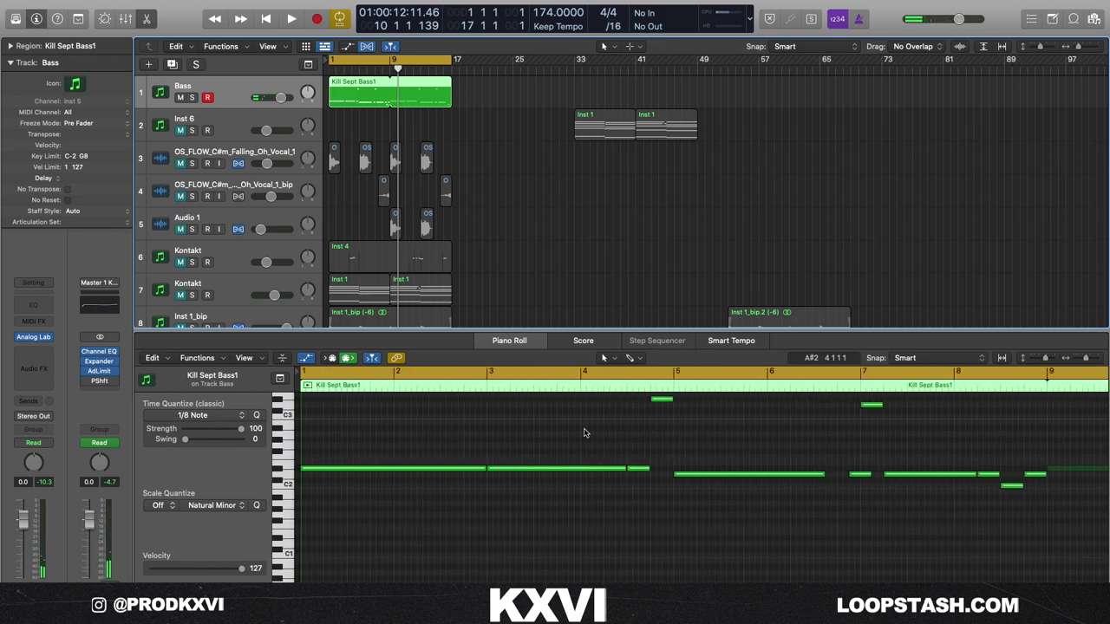
# - Examine the Kill Sept Bass1 note pattern in the piano roll, including the C2 note at the end of bar 8
pyautogui.scroll(-3, 584, 433)
pyautogui.scroll(2, 629, 491)
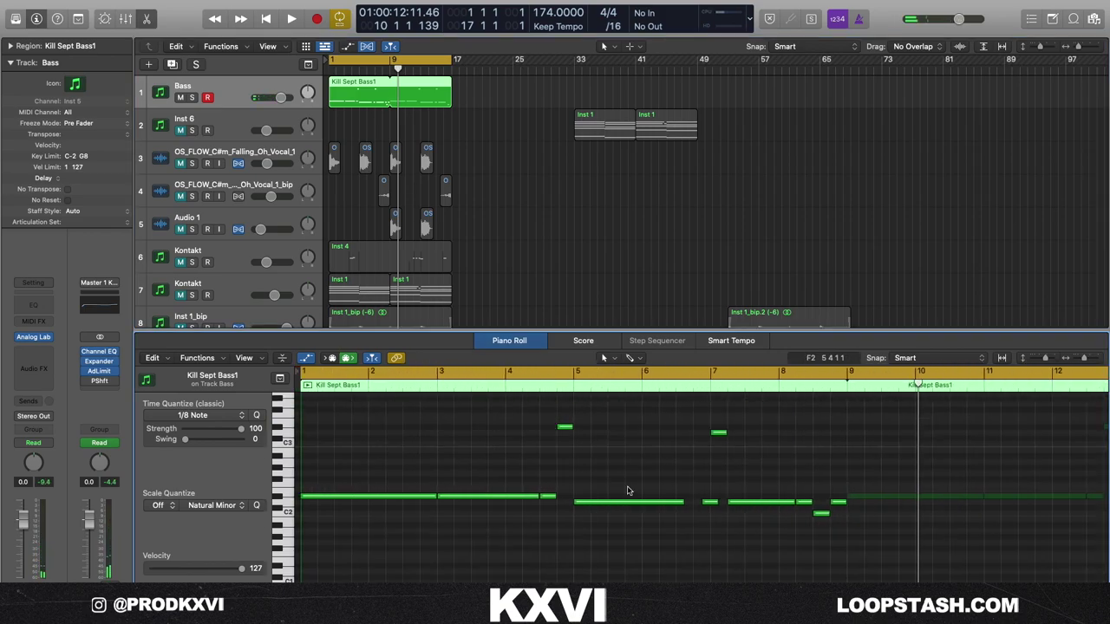
pyautogui.click(824, 515)
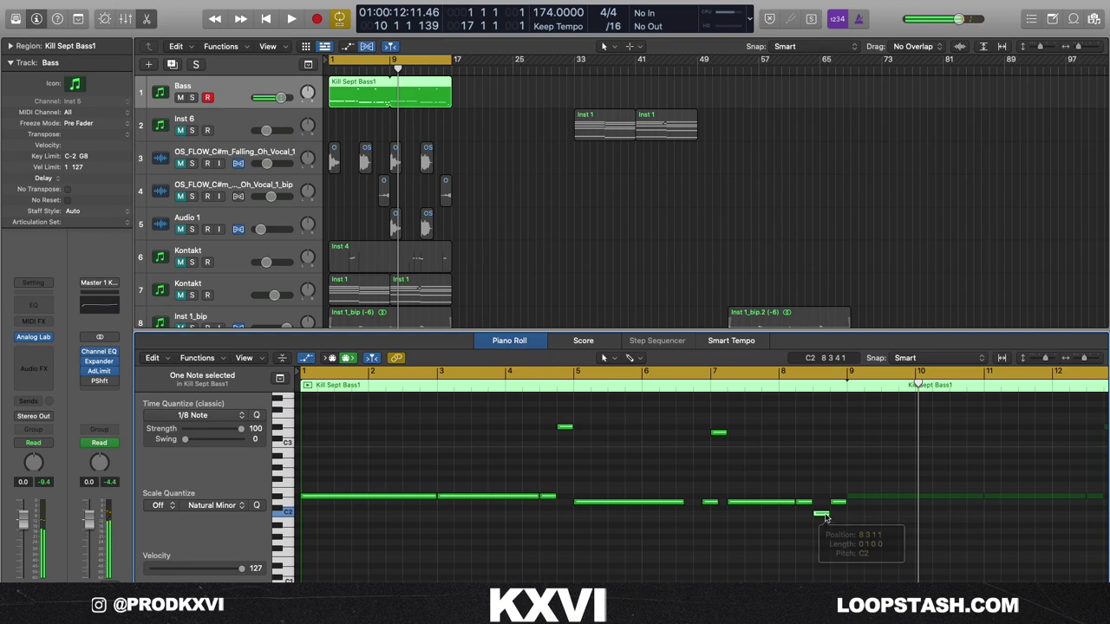
pyautogui.moveTo(826, 517)
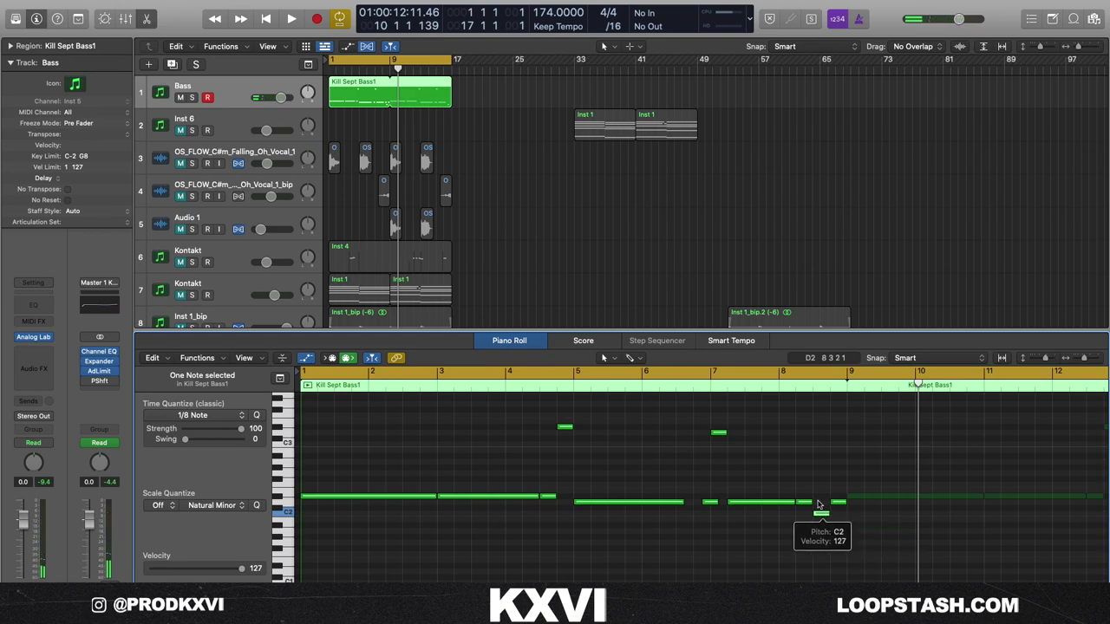
pyautogui.click(856, 495)
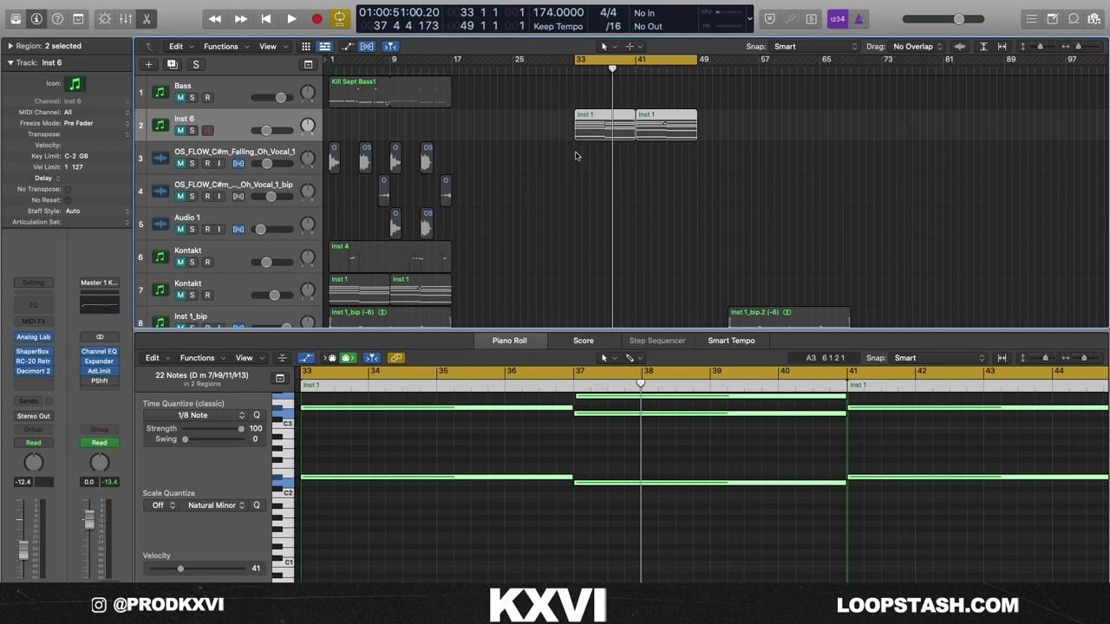
# - Look over the arrangement and select the two Inst 1 regions on track 2, bars 33 to 49
pyautogui.scroll(-10, 572, 151)
pyautogui.scroll(10, 582, 162)
pyautogui.scroll(-5, 582, 161)
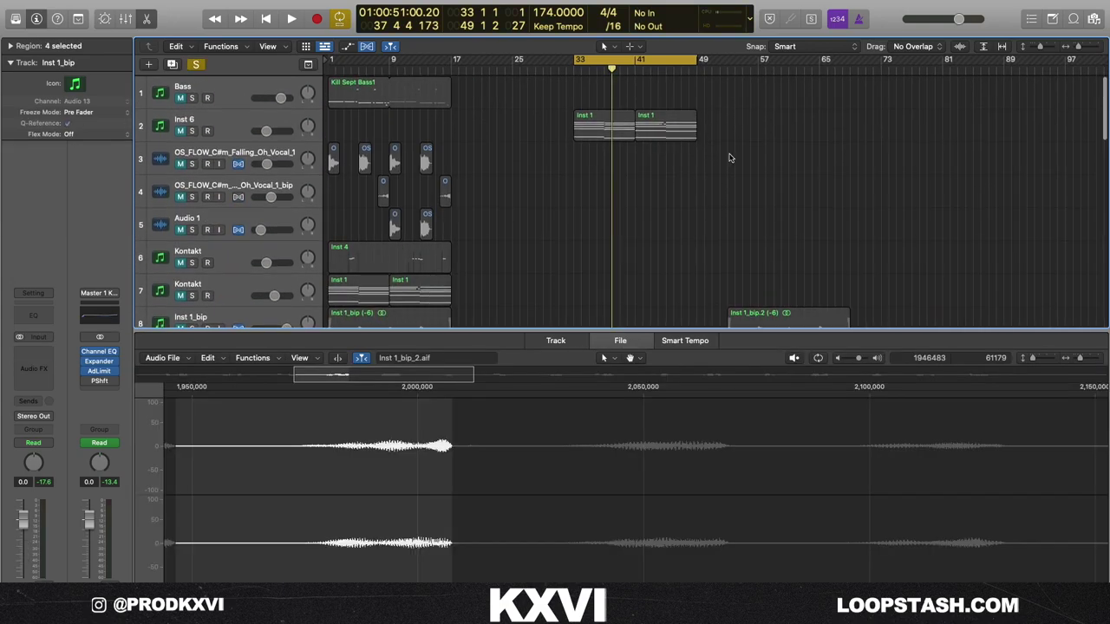
pyautogui.moveTo(729, 156); pyautogui.dragTo(588, 122)
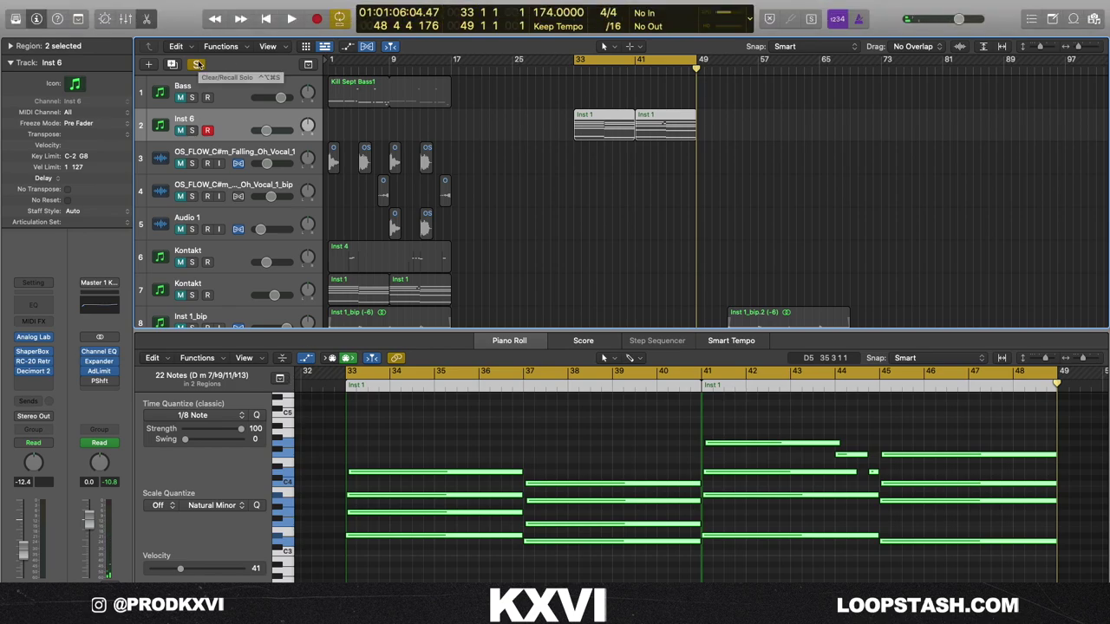
# - Clear all solos and hide the piano roll to see more of the arrangement
pyautogui.click(198, 65)
pyautogui.click(125, 18)
pyautogui.click(126, 19)
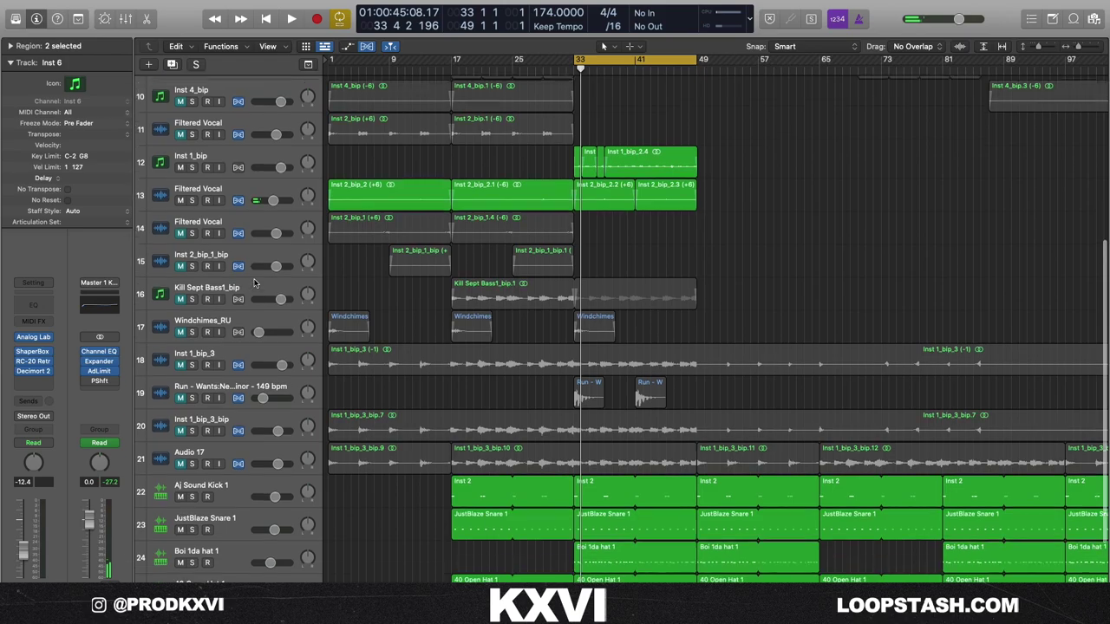
# - Audition the soloed Windchimes_RU on track 17, stop playback, and clear the solo
pyautogui.scroll(-2, 255, 281)
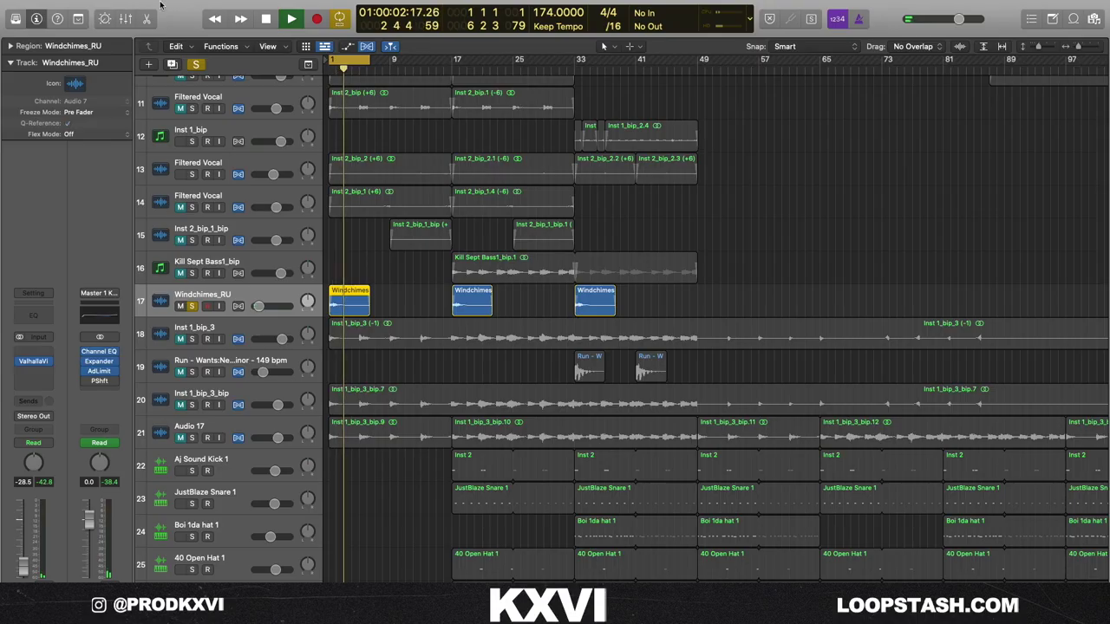
pyautogui.press('space')
pyautogui.click(197, 64)
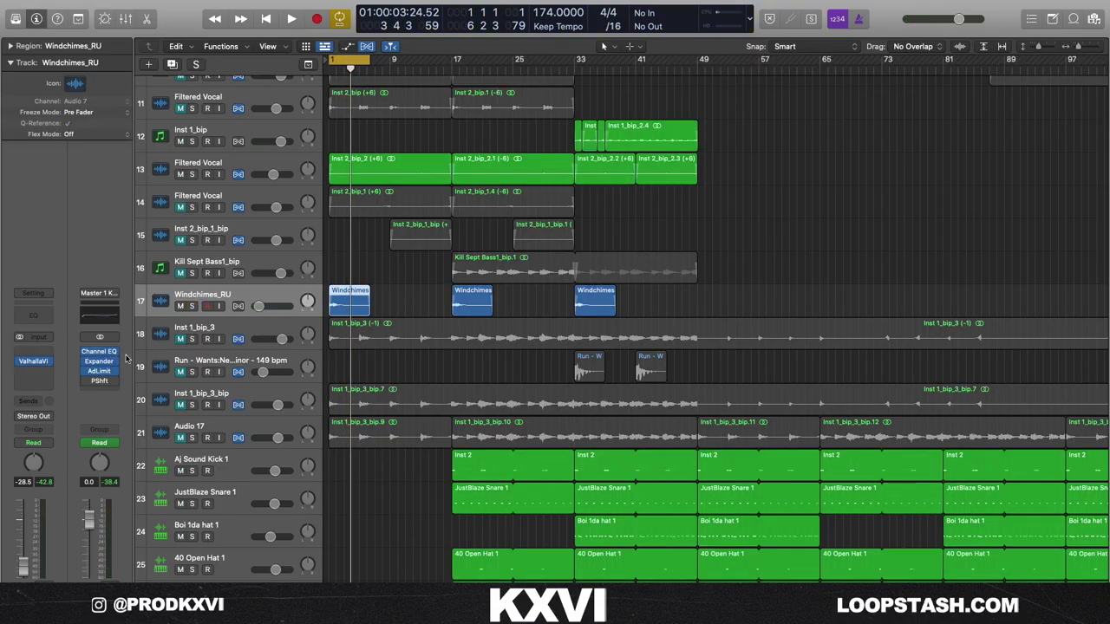
# - Solo the Run - Wants/Needs sample on track 19, examine its region at bar 33 up close, and play it
pyautogui.click(193, 372)
pyautogui.click(584, 365)
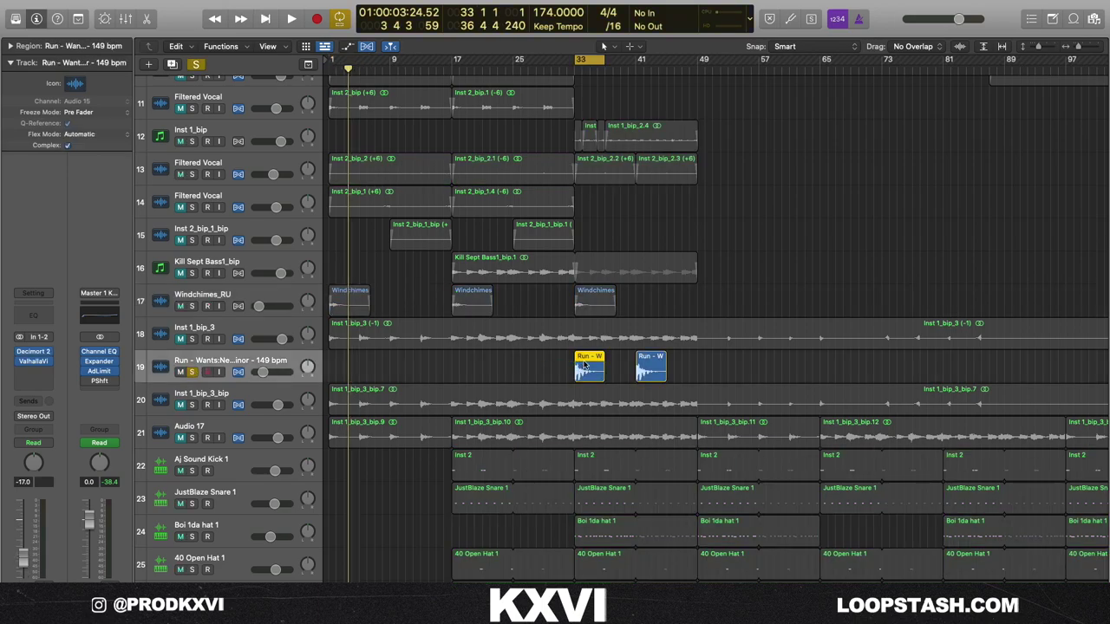
pyautogui.press('super+Right')
pyautogui.press('super+Right')
pyautogui.press('super+Right')
pyautogui.press('super+Right')
pyautogui.press('super+Right')
pyautogui.press('super+Right')
pyautogui.press('super+Right')
pyautogui.scroll(1, 585, 366)
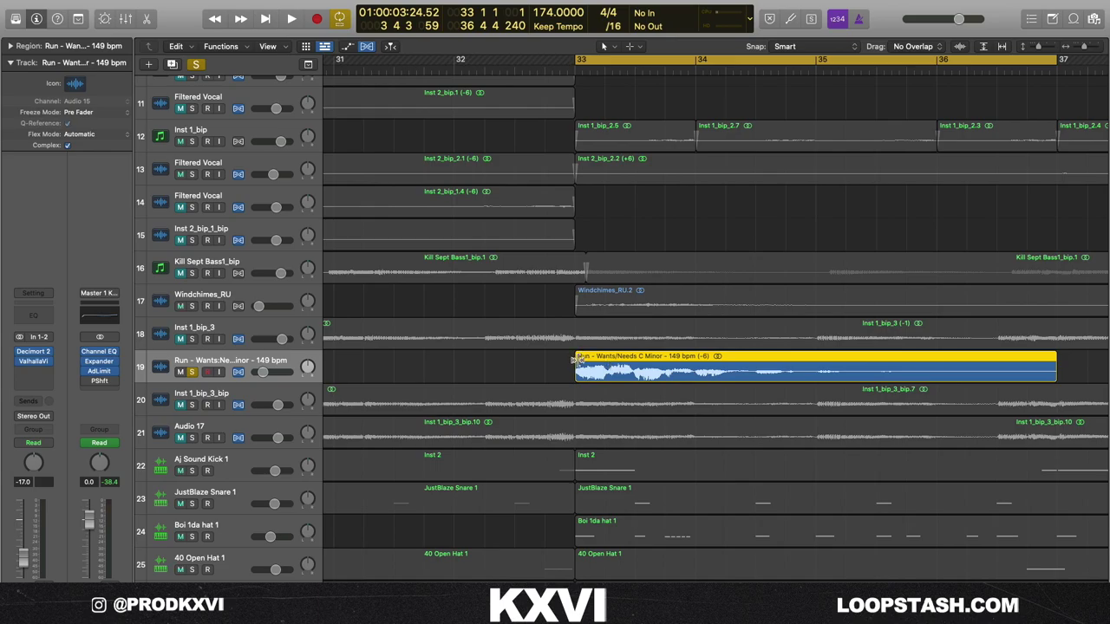
pyautogui.press('space')
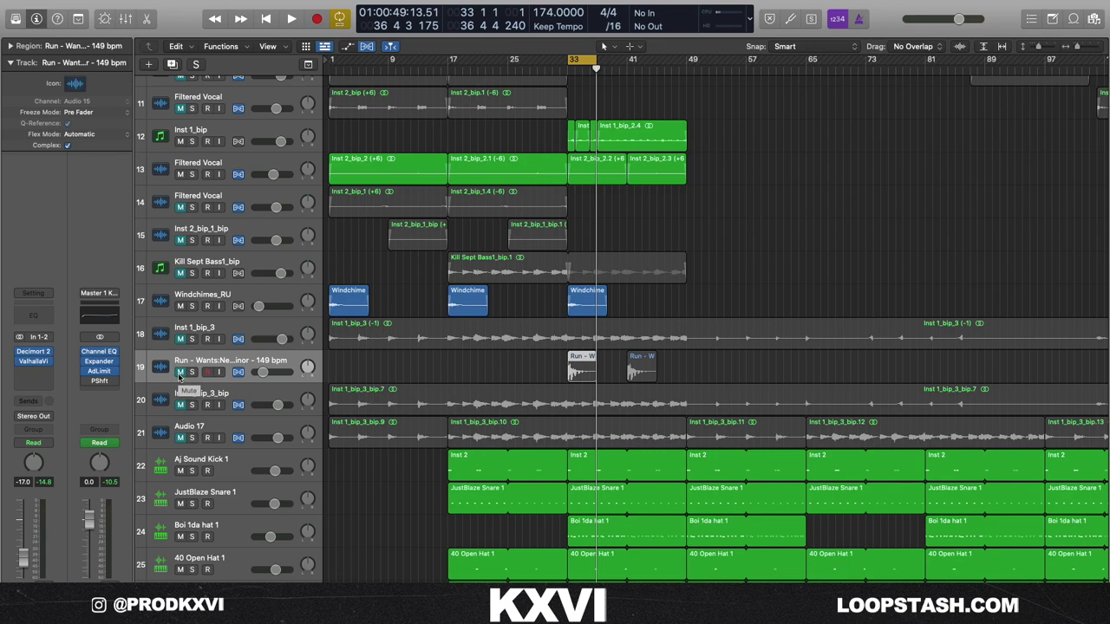
# - Unmute the layers from Inst 1_bip on track 8 down to Kill Sept Bass1_bip on track 16
pyautogui.press('super+Left')
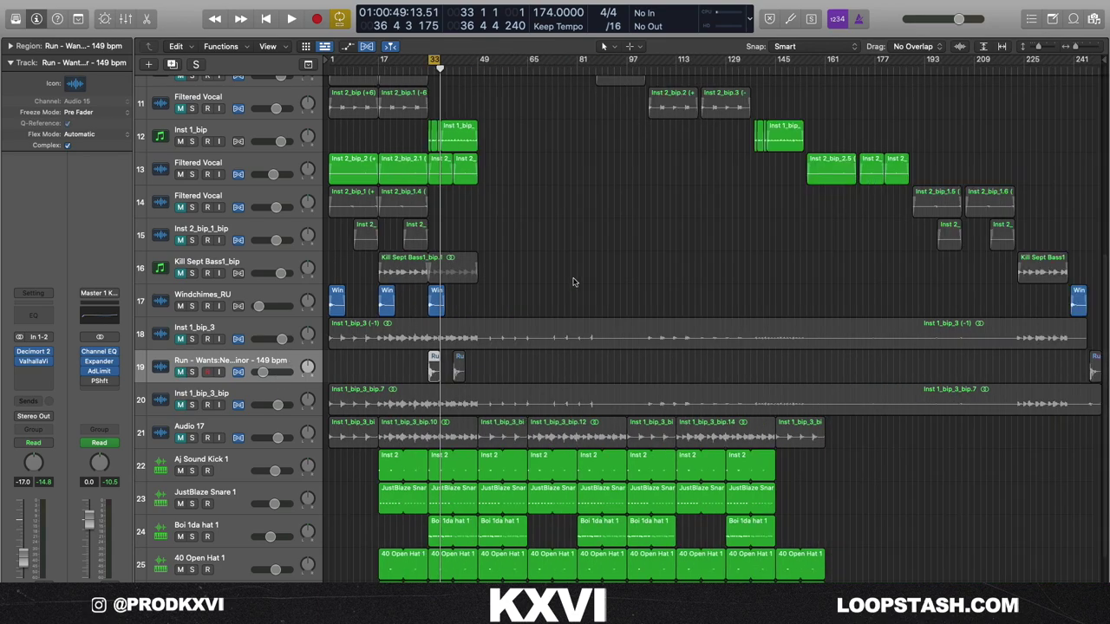
pyautogui.scroll(4, 642, 288)
pyautogui.moveTo(182, 157); pyautogui.dragTo(198, 451)
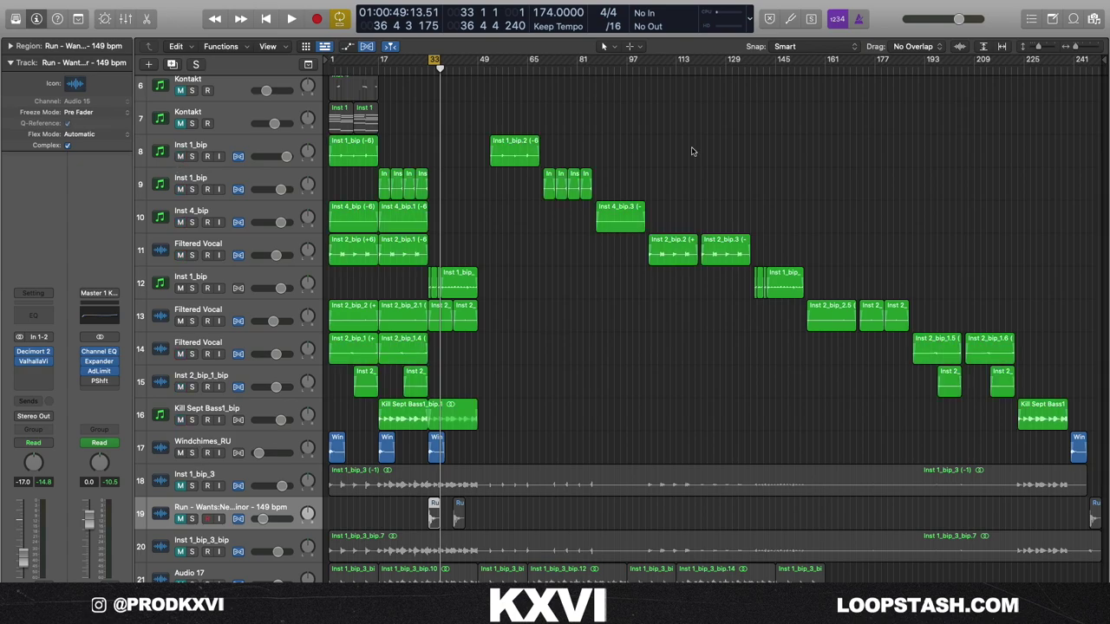
# - Examine the staggered copies of the instrument and vocal regions beyond bar 53 on tracks 8 to 15
pyautogui.scroll(10, 692, 152)
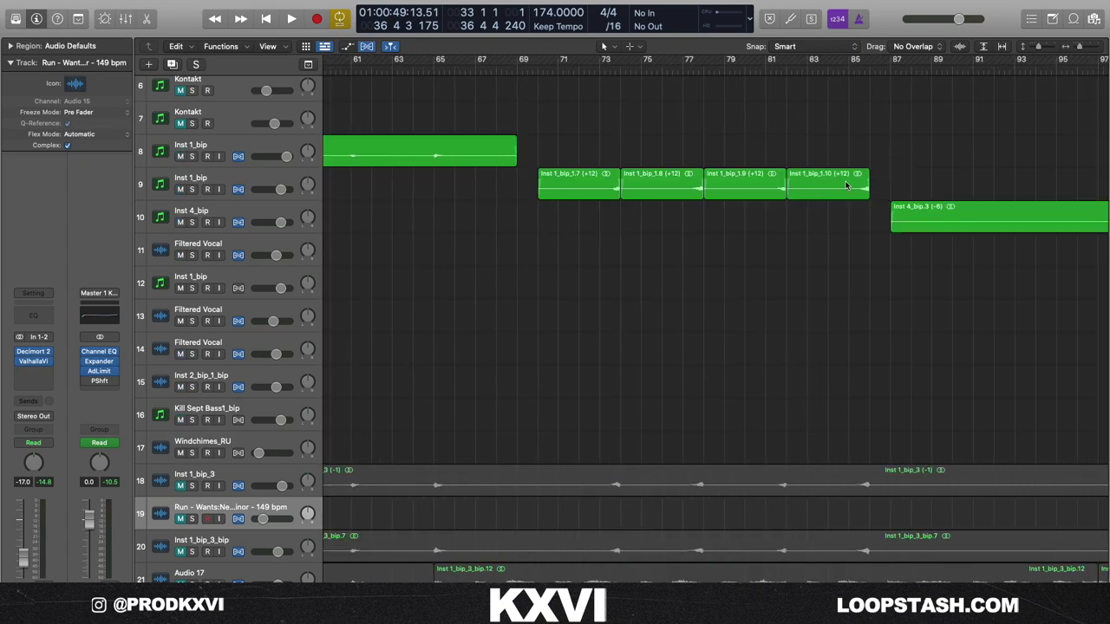
pyautogui.hscroll(5, 887, 180)
pyautogui.scroll(-5, 802, 225)
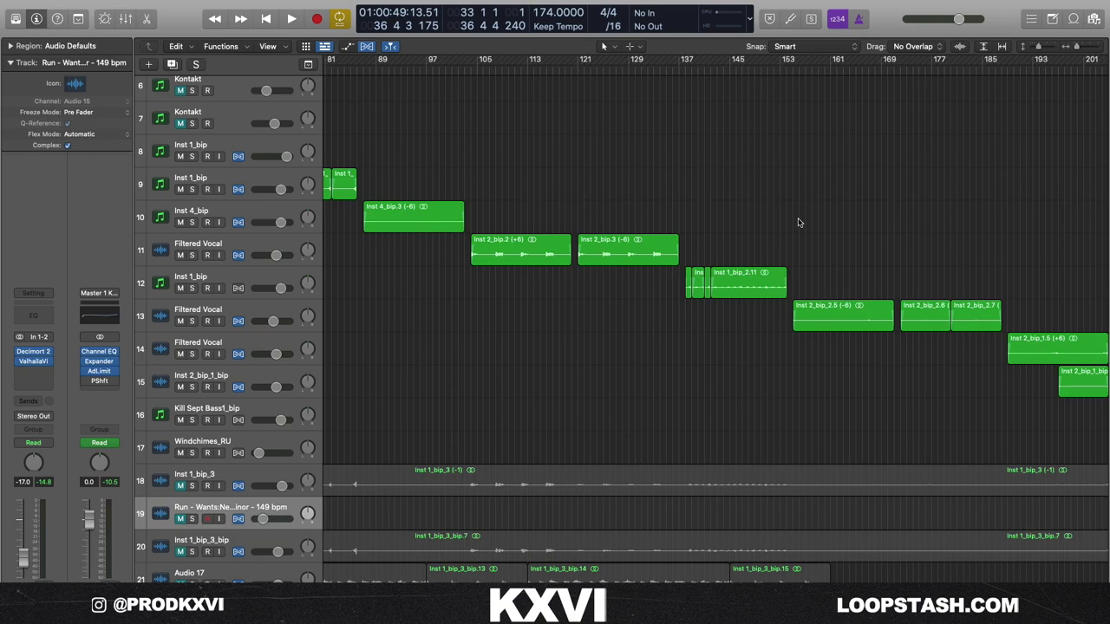
# - Solo Aj Sound Kick 1, check its Inst 2 pattern in the piano roll, and add JustBlaze Snare 1 to the solo
pyautogui.scroll(-8, 798, 223)
pyautogui.click(390, 293)
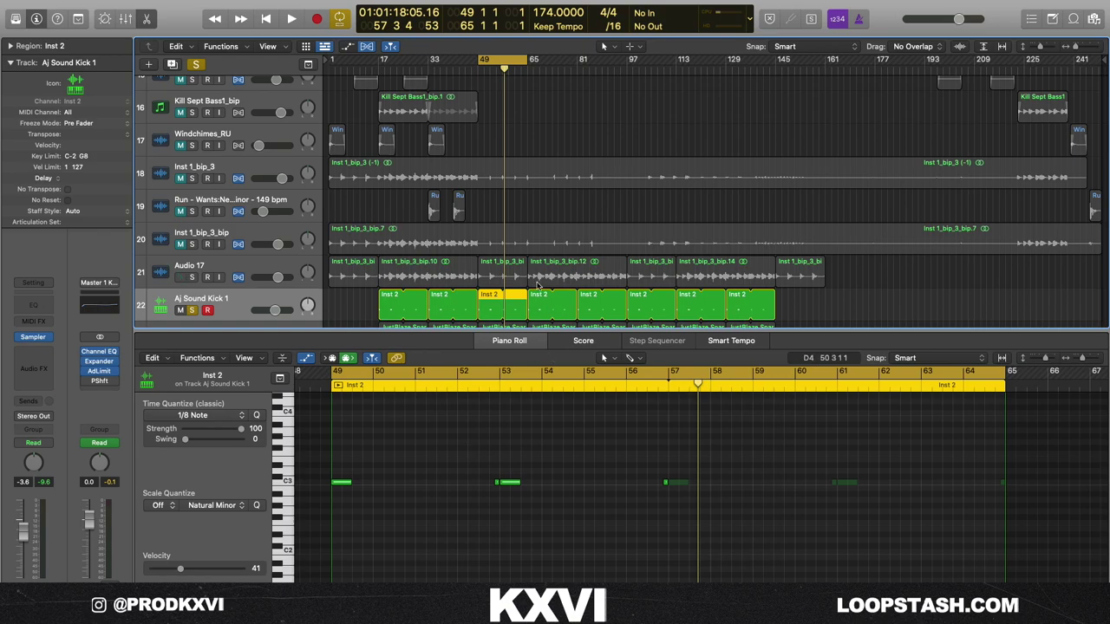
pyautogui.scroll(-5, 537, 284)
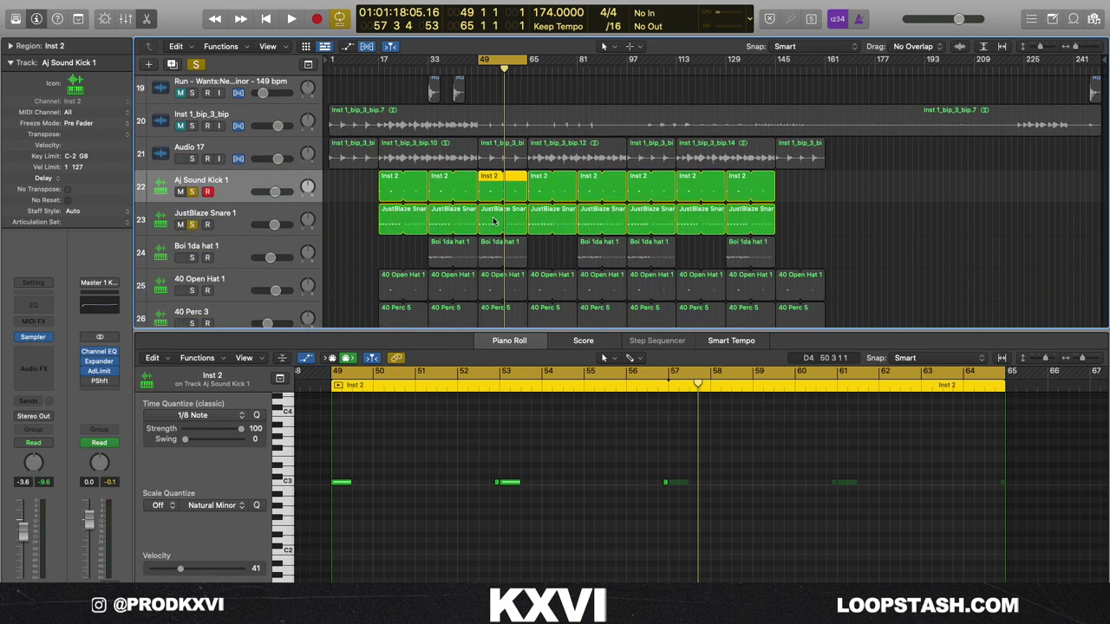
# - Play the JustBlaze Snare 1 pattern at bar 49 with the kick, and check the snare's ValhallaVintageVerb settings
pyautogui.click(493, 218)
pyautogui.click(462, 458)
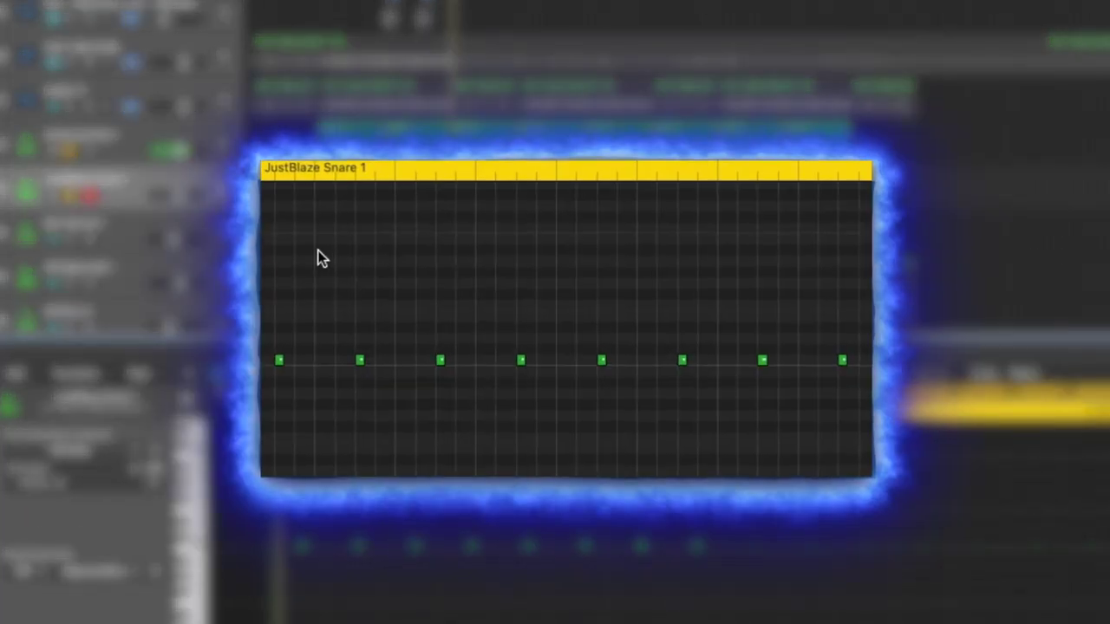
pyautogui.press('space')
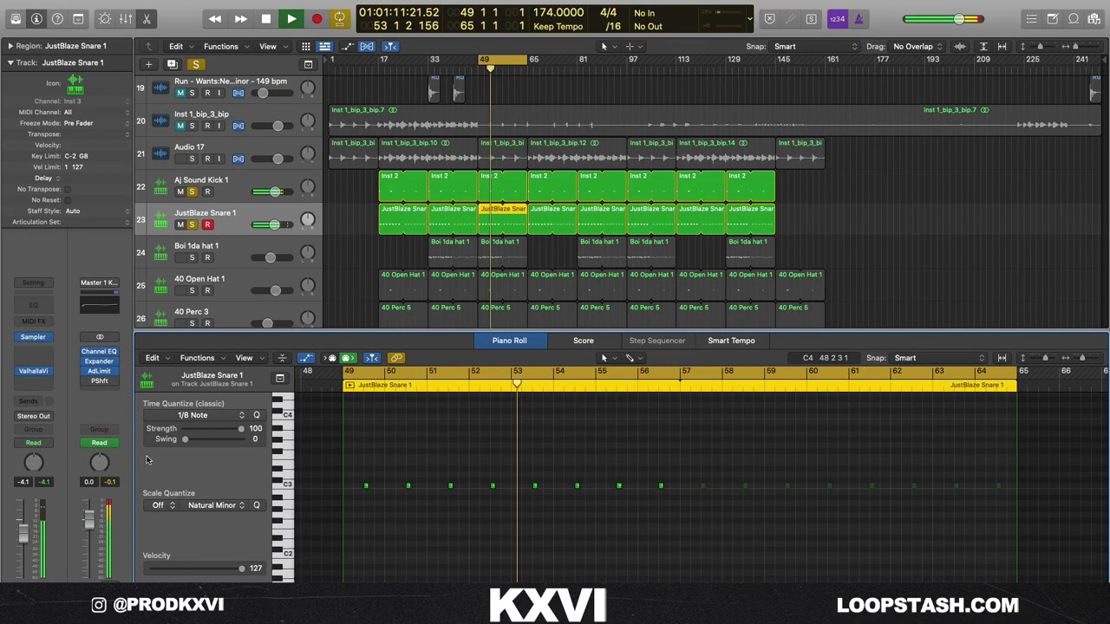
pyautogui.press('space')
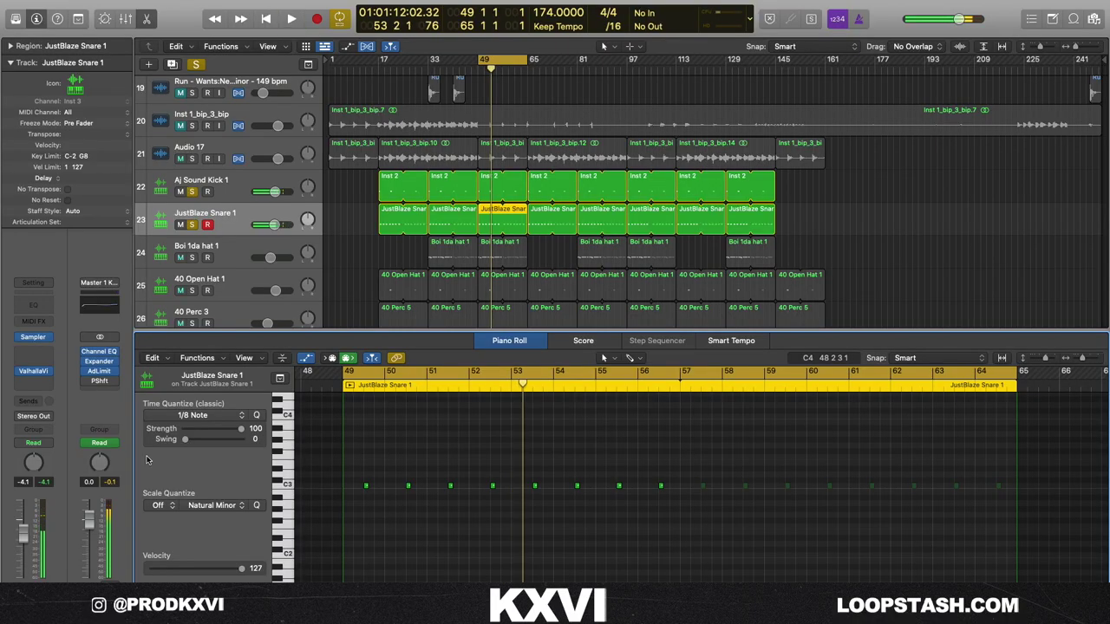
pyautogui.click(33, 370)
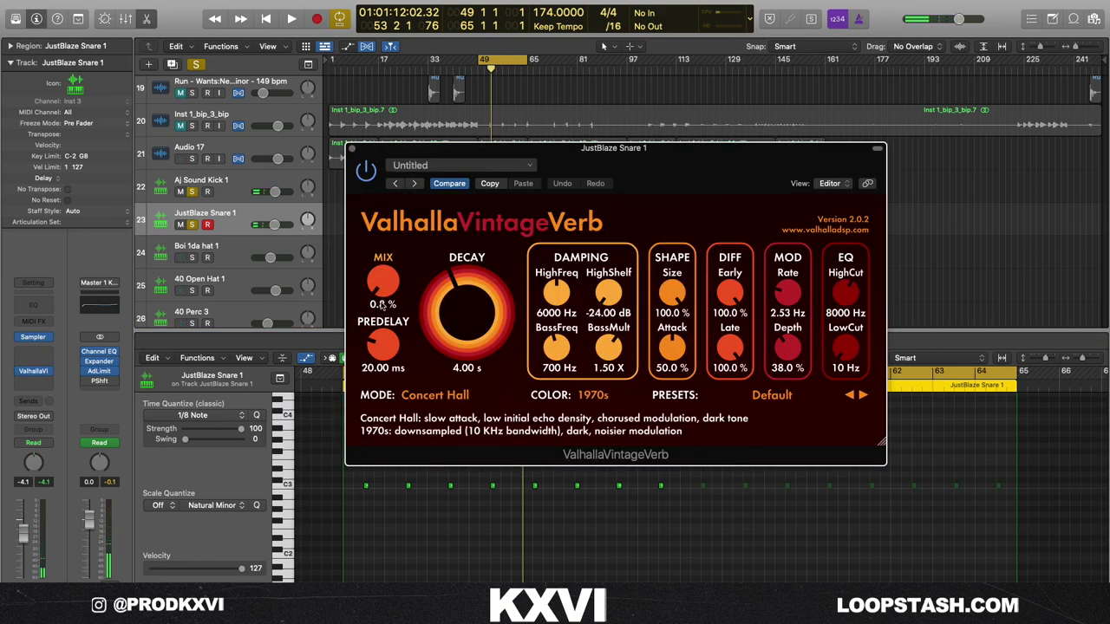
pyautogui.click(352, 148)
# - Add Boi 1da hat 1 to the solo, view its note pattern from bar 49 up close, and play it
pyautogui.scroll(-2, 350, 174)
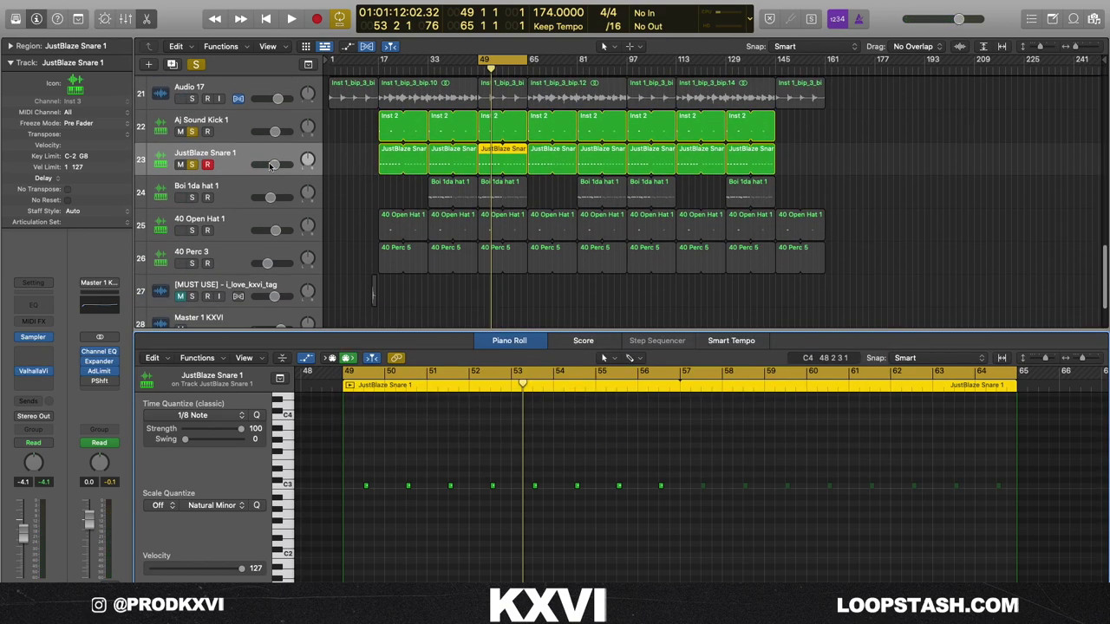
pyautogui.click(230, 191)
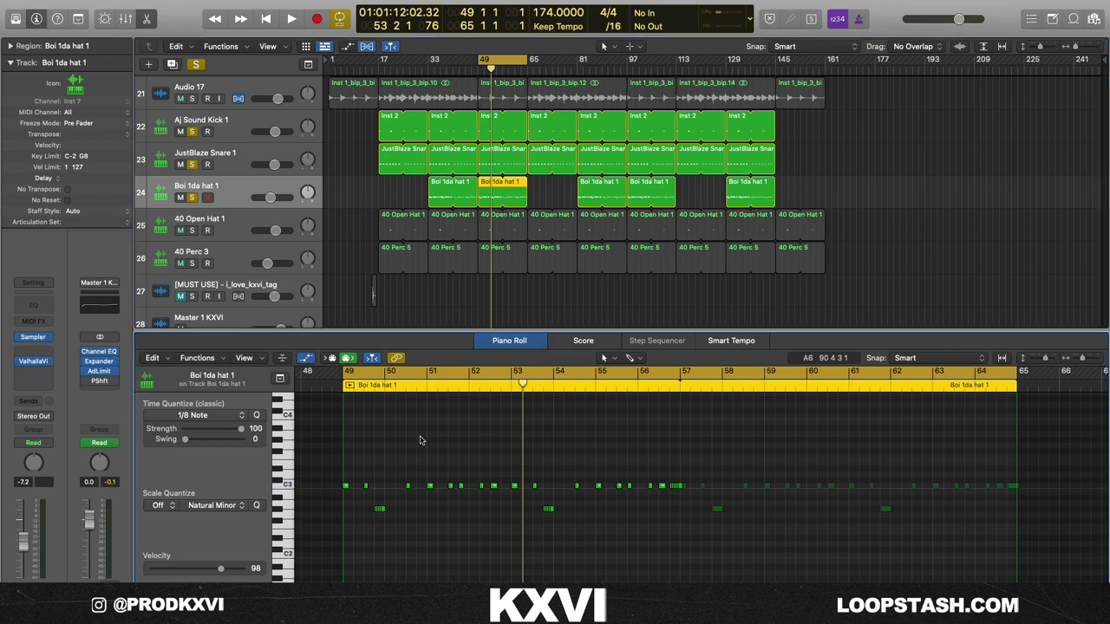
pyautogui.scroll(5, 419, 440)
pyautogui.scroll(-3, 420, 438)
pyautogui.hscroll(-3, 419, 436)
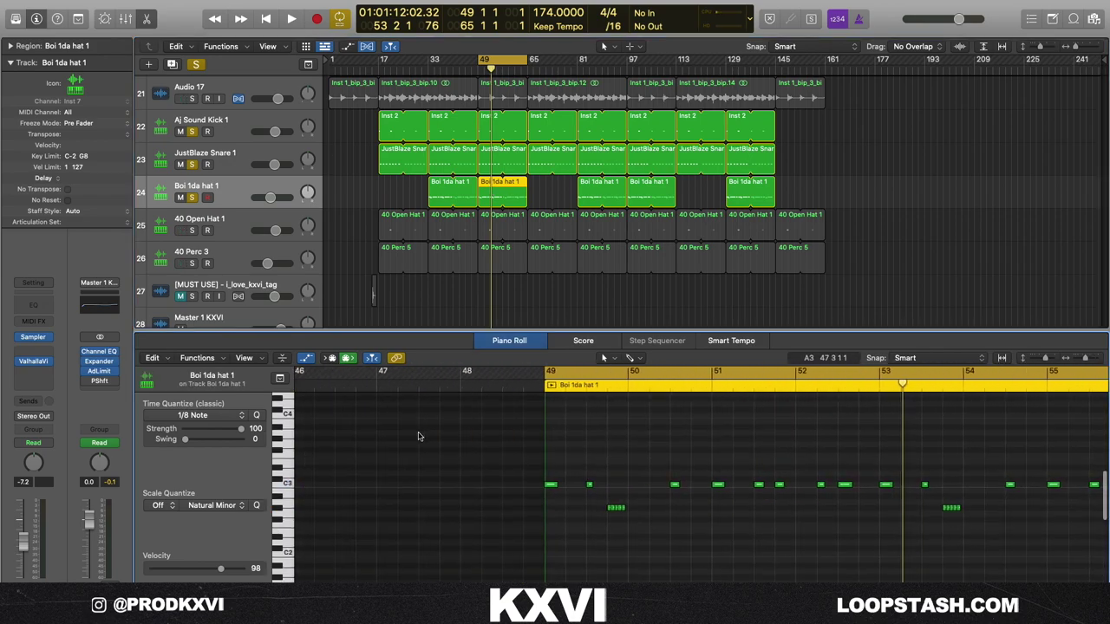
pyautogui.press('space')
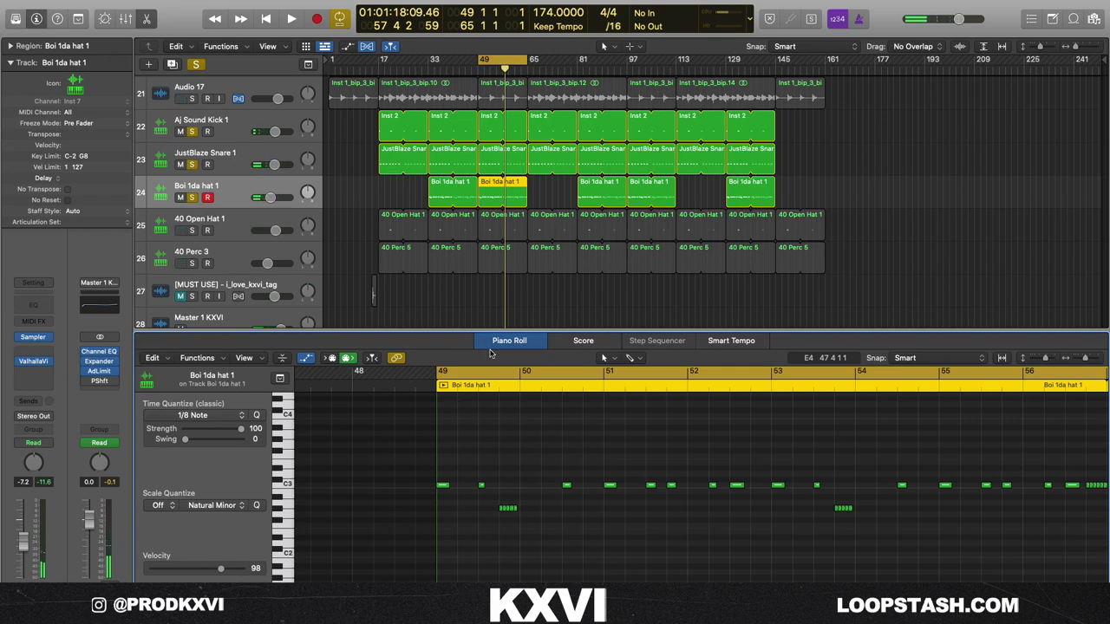
# - Examine the Boi 1da hat 1 pattern and select the lower-pitched hat rolls just before bars 50 and 54
pyautogui.scroll(-5, 509, 462)
pyautogui.scroll(3, 509, 462)
pyautogui.scroll(4, 508, 463)
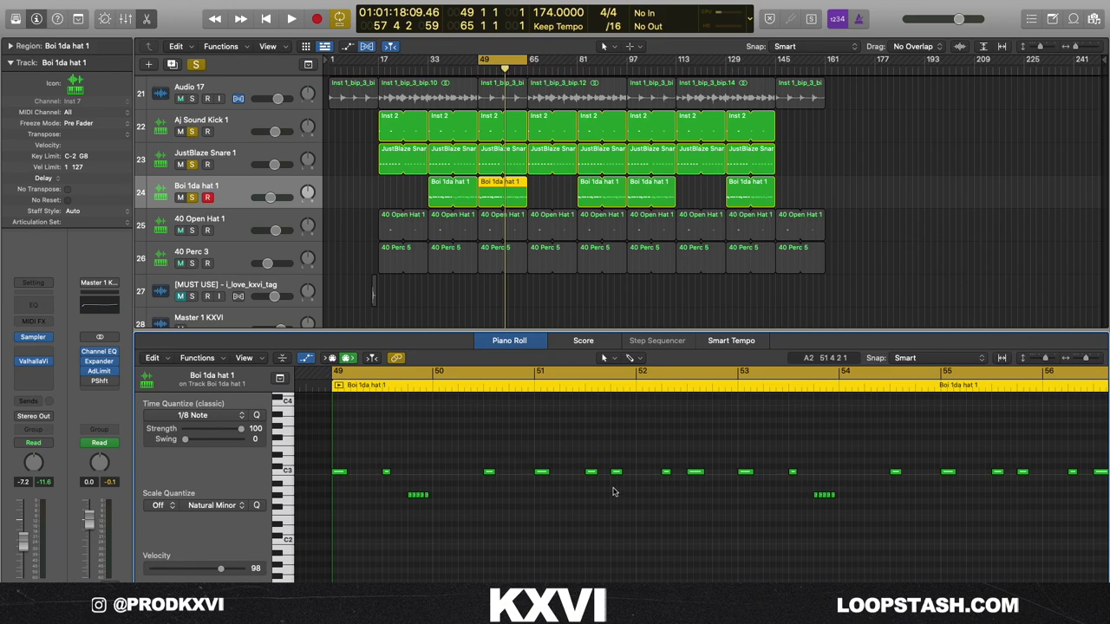
pyautogui.moveTo(445, 507); pyautogui.dragTo(394, 490)
pyautogui.moveTo(879, 515); pyautogui.dragTo(806, 483)
# - Add 40 Open Hat 1 to the solo, view its notes in the region at bar 49, and play the pattern
pyautogui.press('Down')
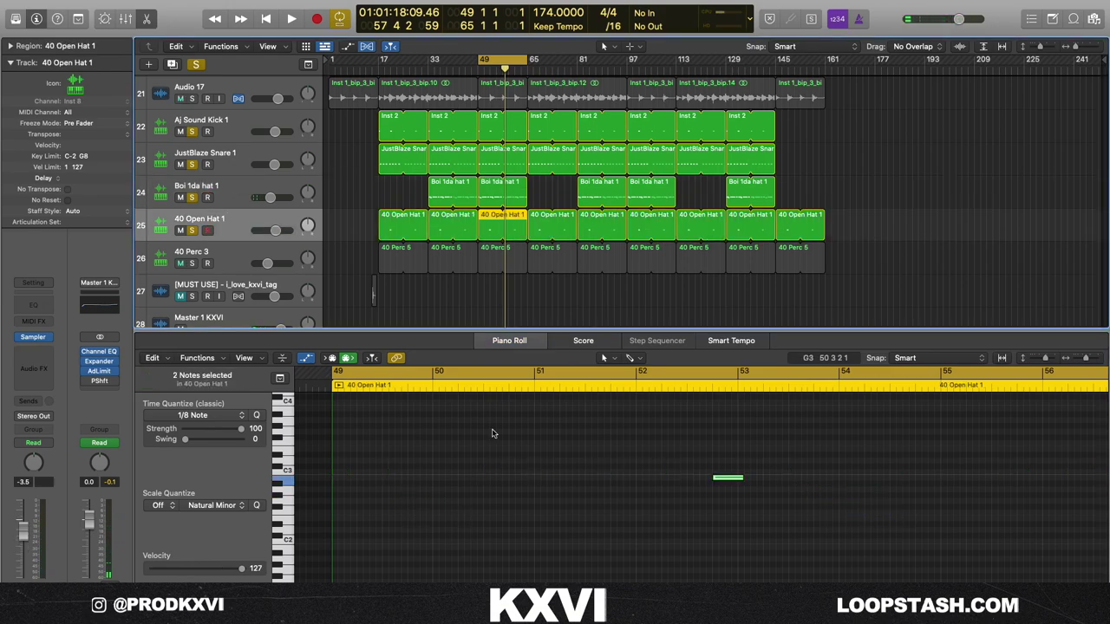
pyautogui.click(493, 432)
pyautogui.scroll(-2, 493, 433)
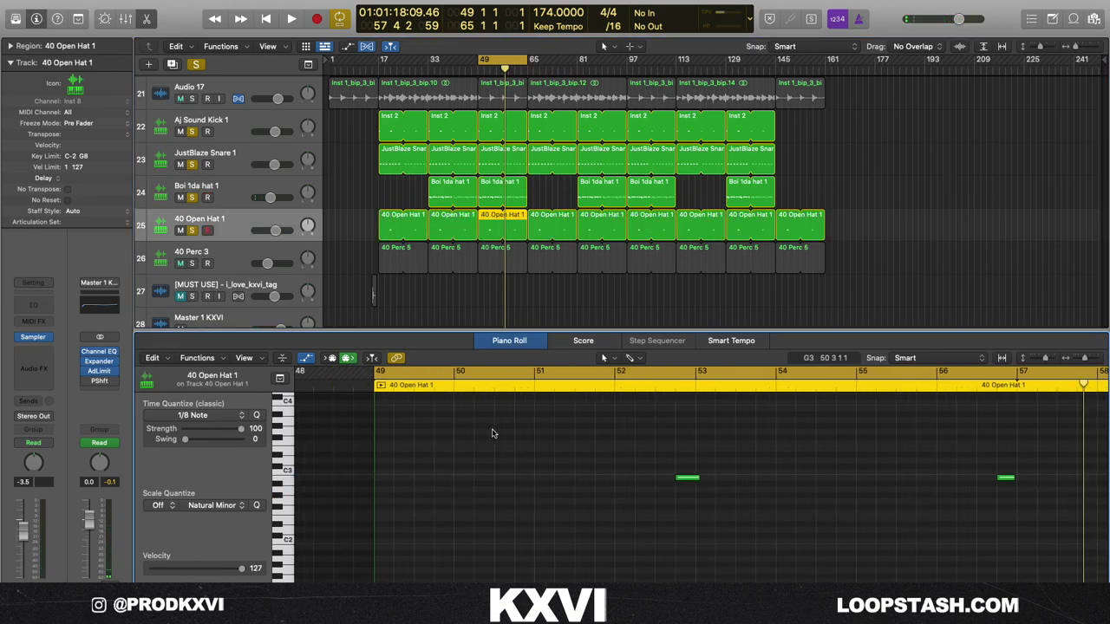
pyautogui.click(652, 375)
pyautogui.press('space')
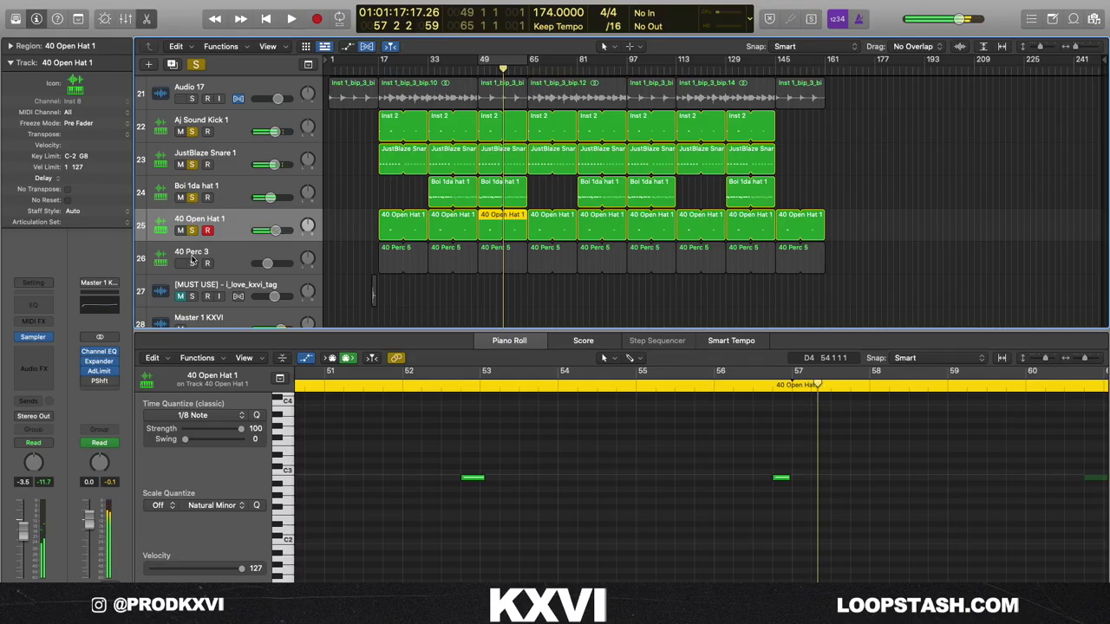
# - Add 40 Perc 3 to the solo, view its 40 Perc 5 region at bar 49 up close, and rewind the playhead to bar 55
pyautogui.click(192, 259)
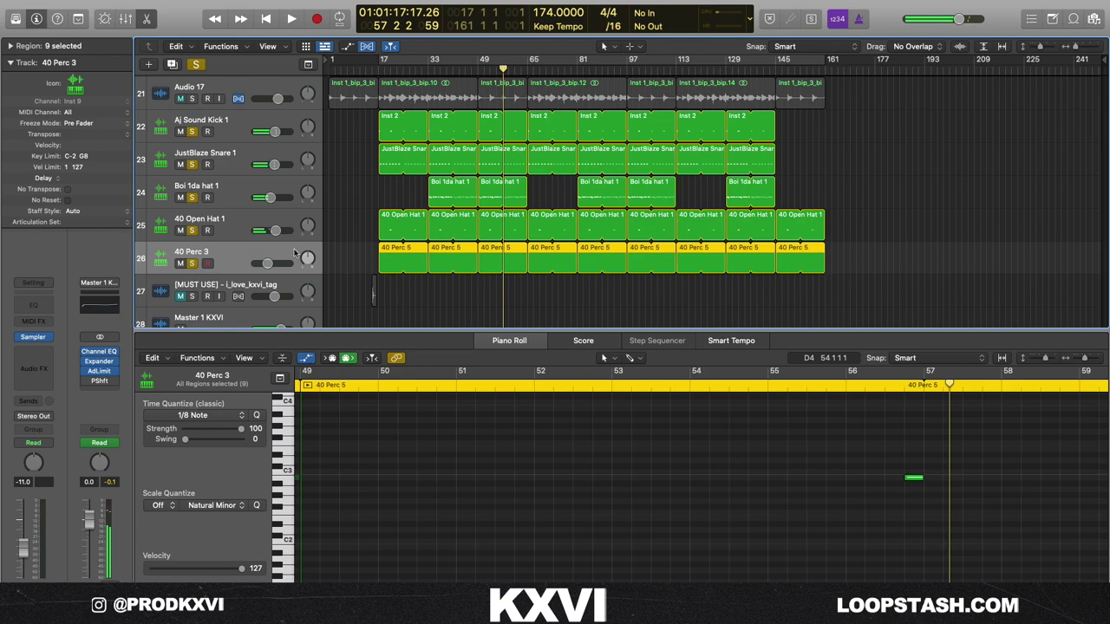
pyautogui.click(491, 252)
pyautogui.press(',')
pyautogui.press(',')
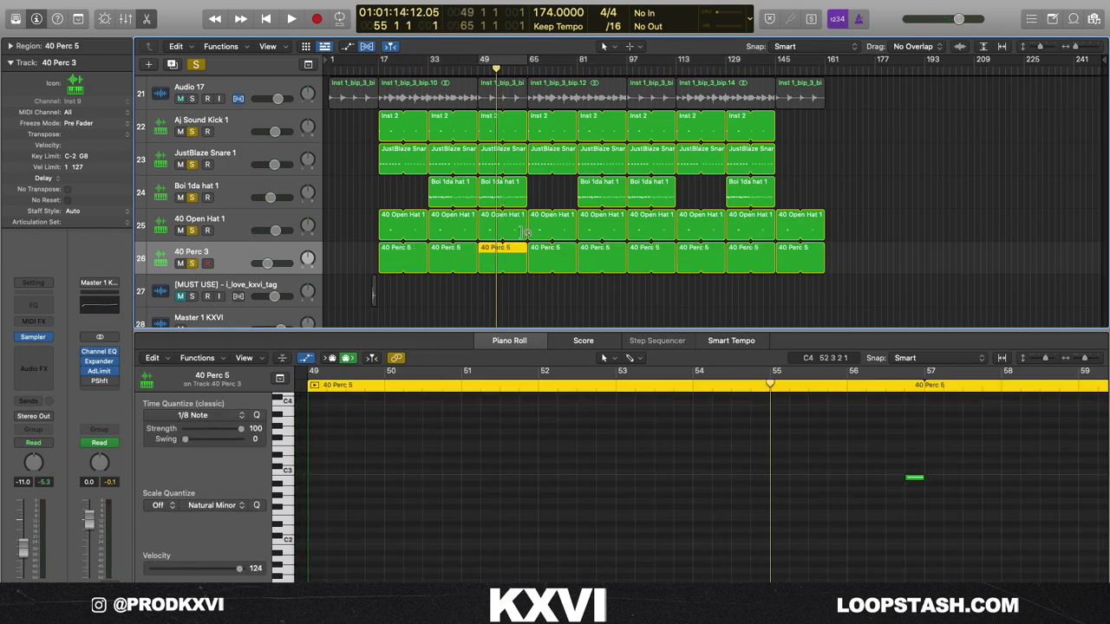
pyautogui.scroll(5, 523, 232)
pyautogui.scroll(-1, 523, 233)
pyautogui.scroll(-1, 524, 232)
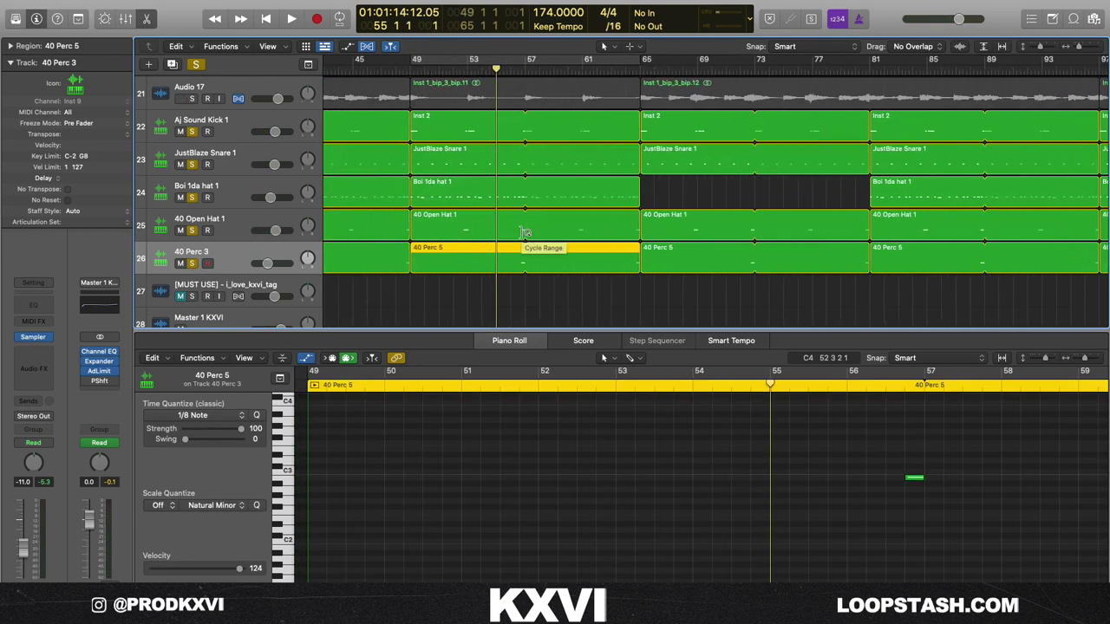